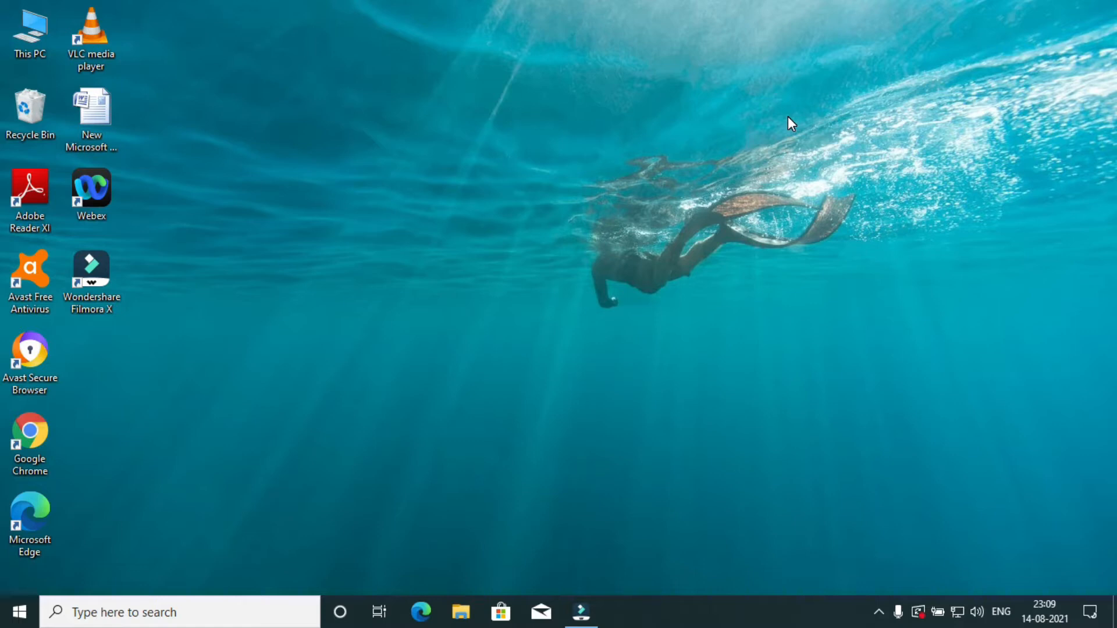
Launch Microsoft Edge and search Google for "audacity download".
click(423, 609)
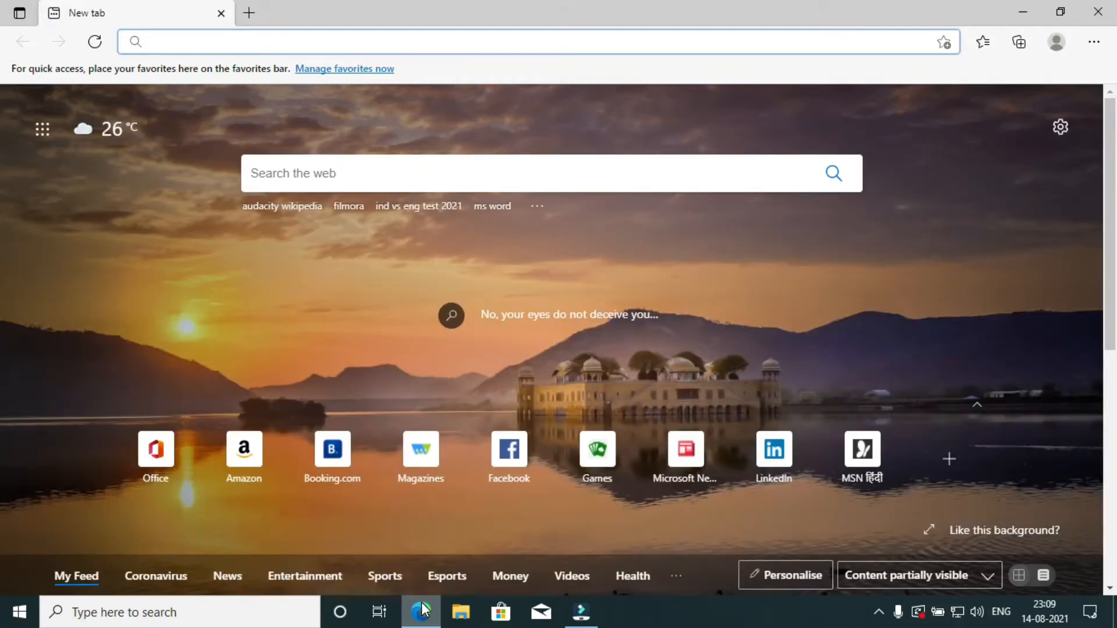
click(437, 43)
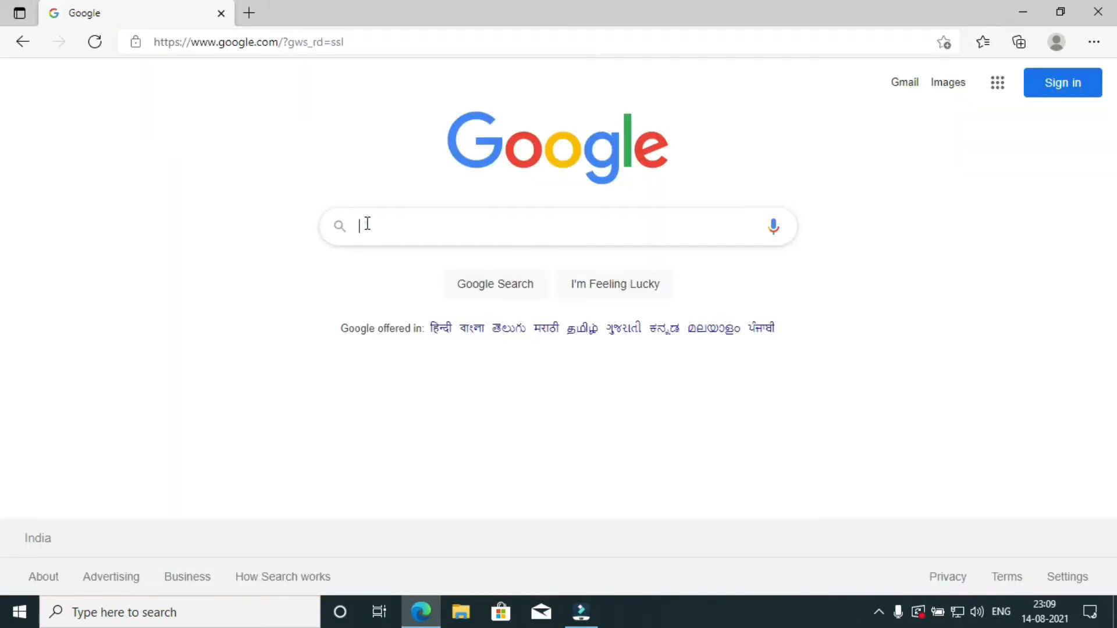
click(367, 226)
text(Au)
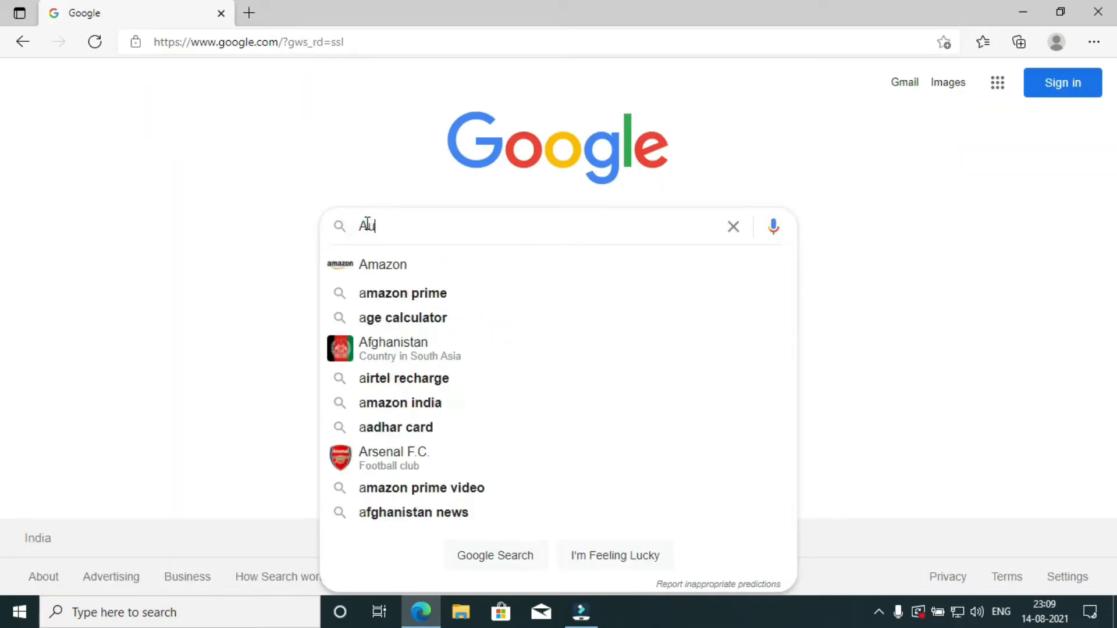
text(da)
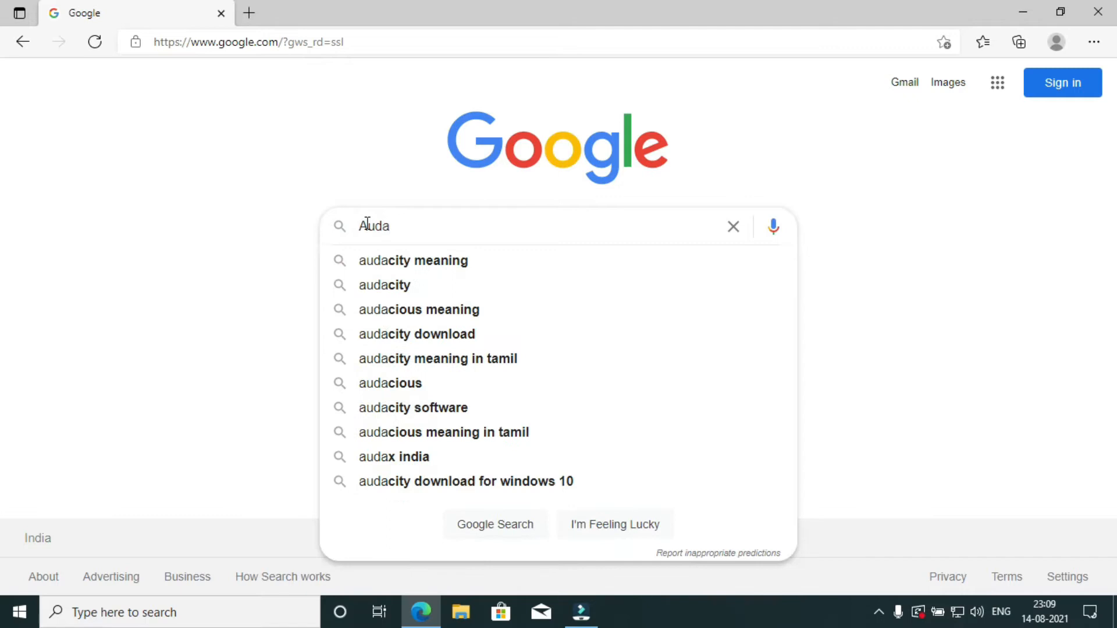
key(Down)
key(Down)
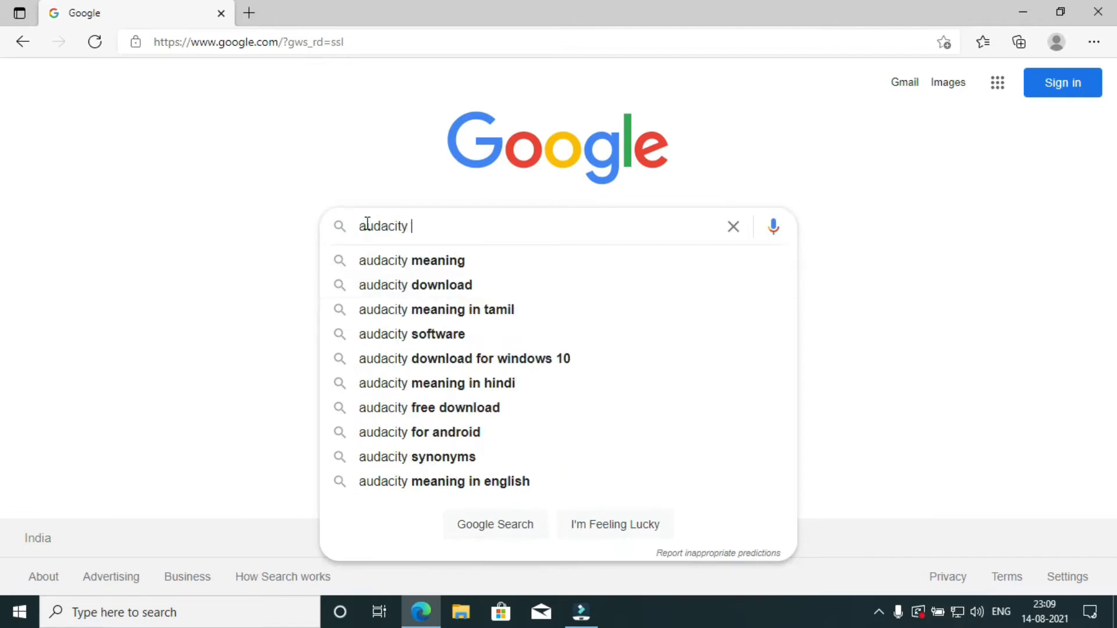
key(Down)
key(Down)
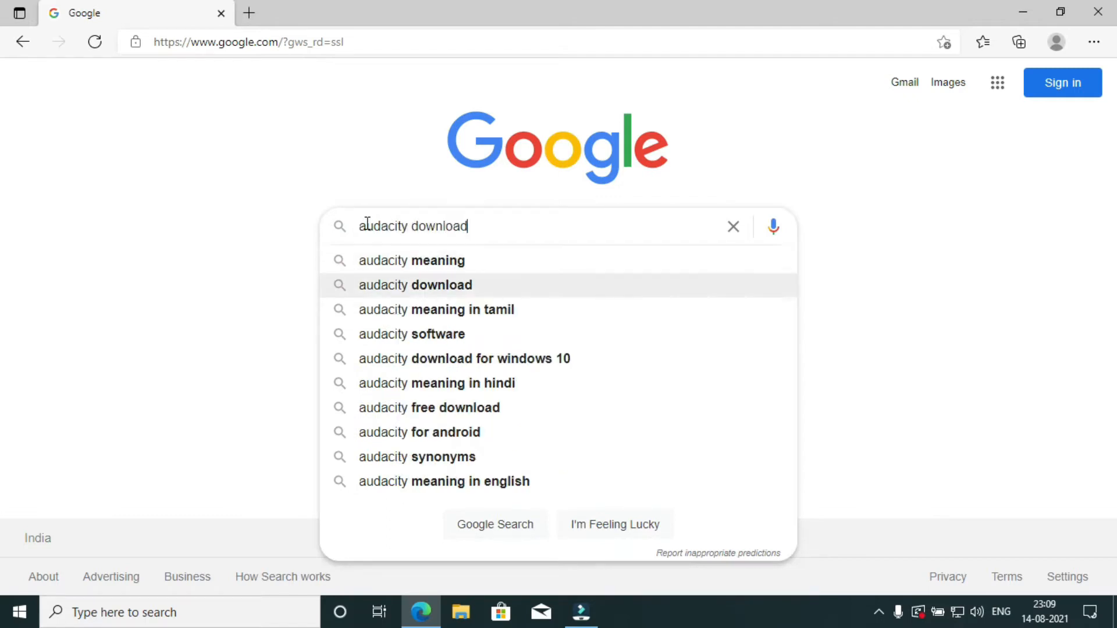
key(Return)
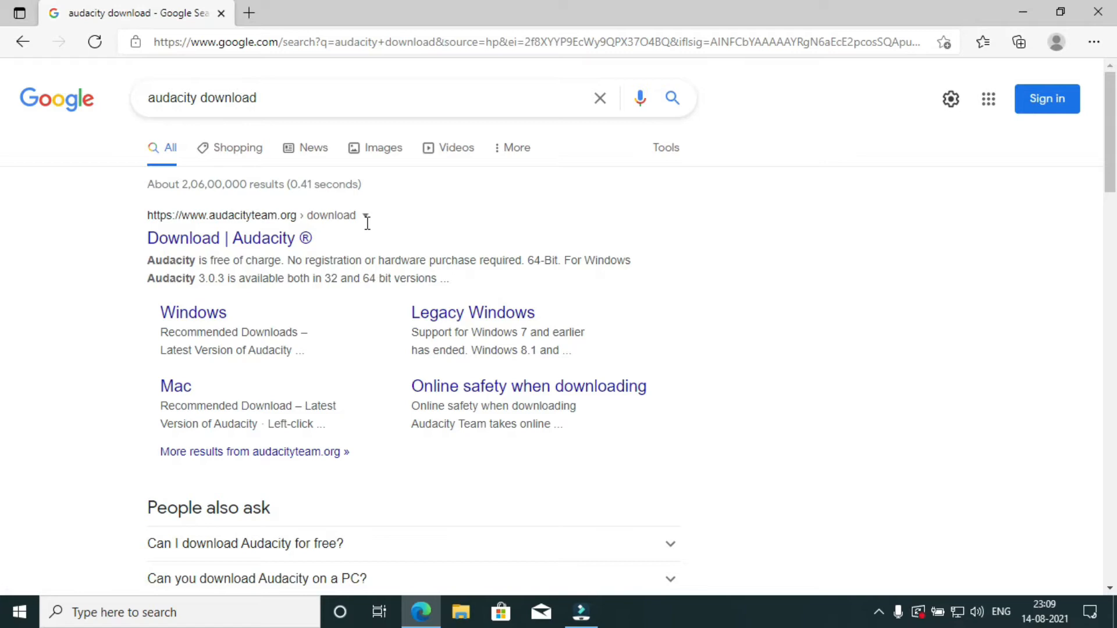
Go to the Audacity team's download page and download Audacity for Windows.
click(251, 240)
mouse_move(364, 153)
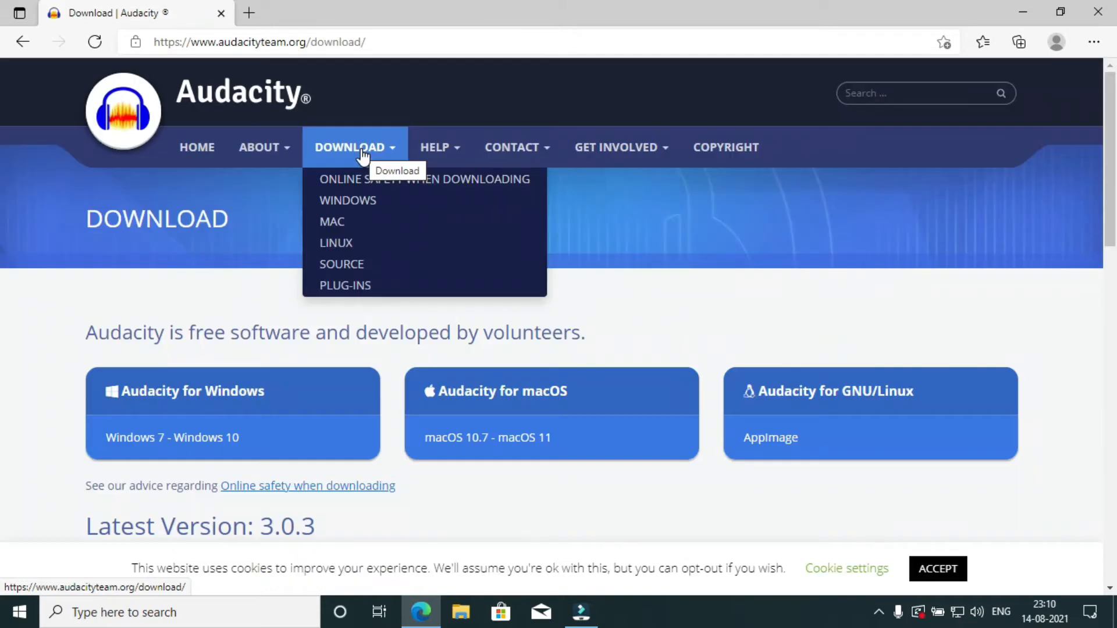
click(382, 201)
click(25, 44)
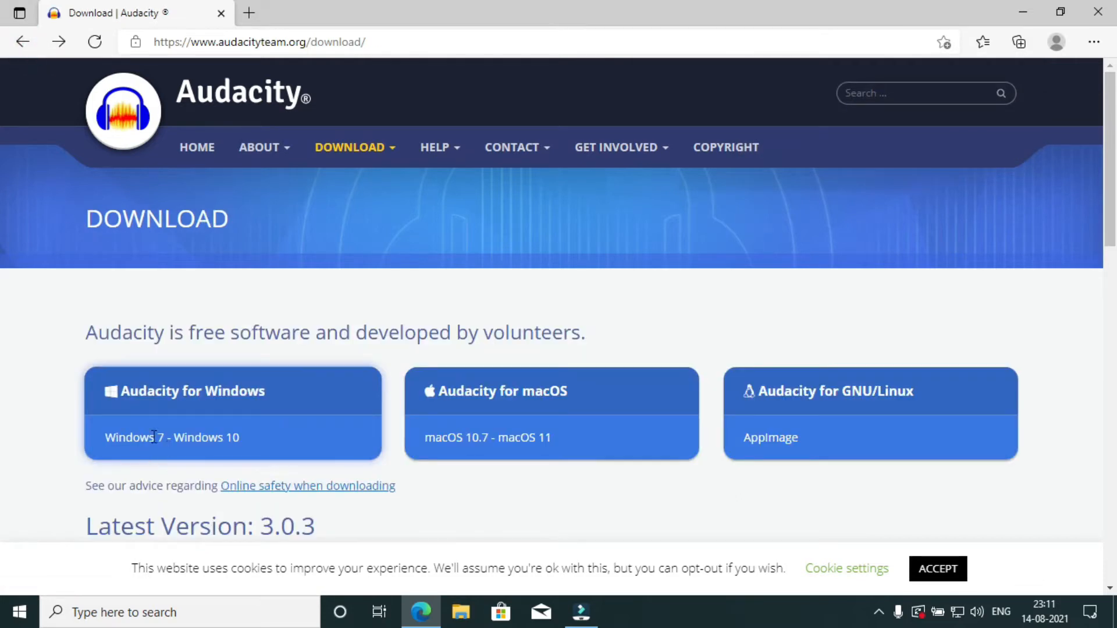
click(231, 396)
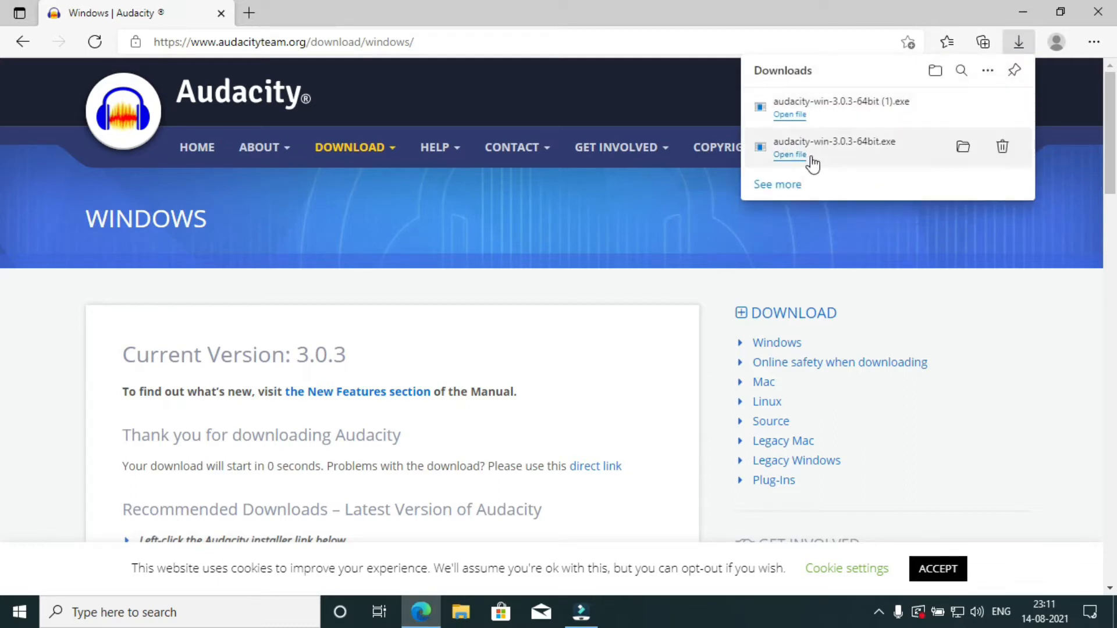
Run the downloaded installer audacity-win-3.0.3-64bit (1).exe and allow it through to the setup wizard.
click(797, 116)
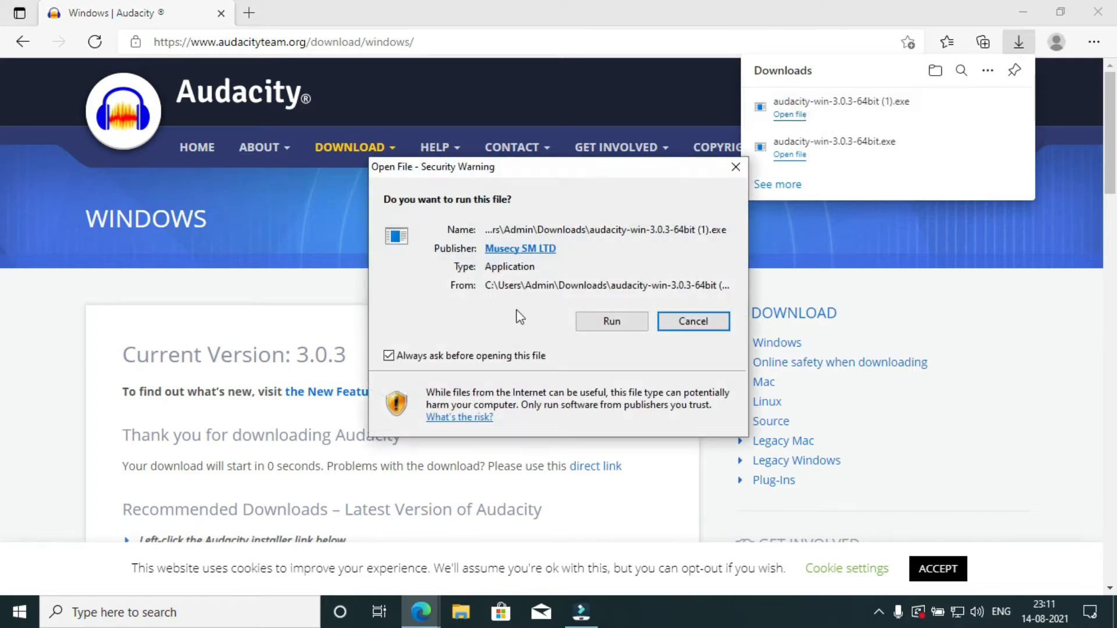
click(599, 324)
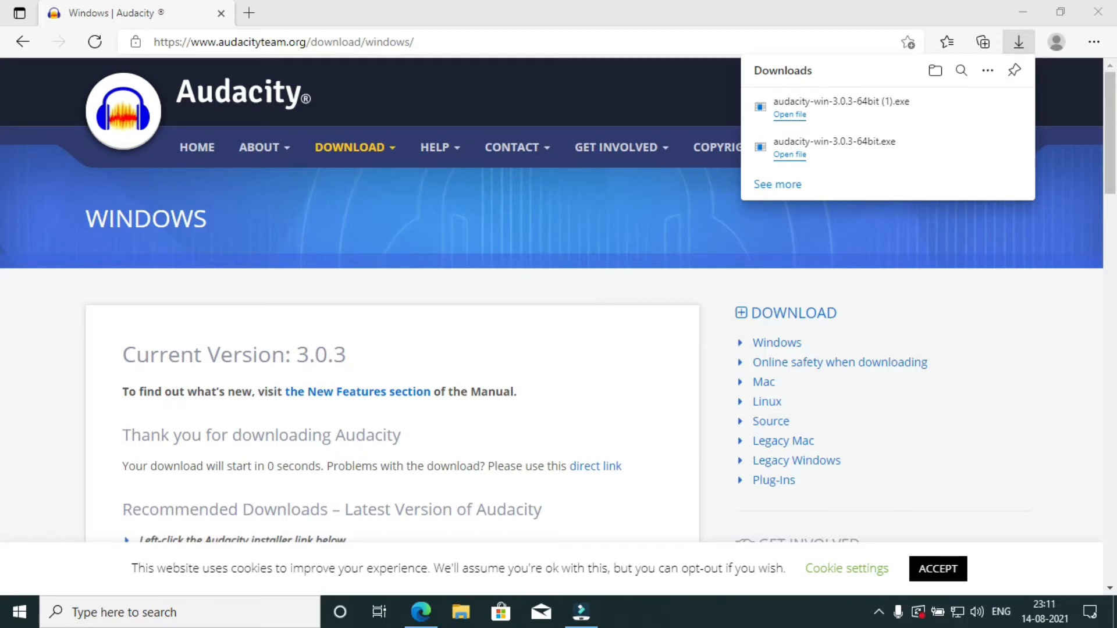
click(567, 347)
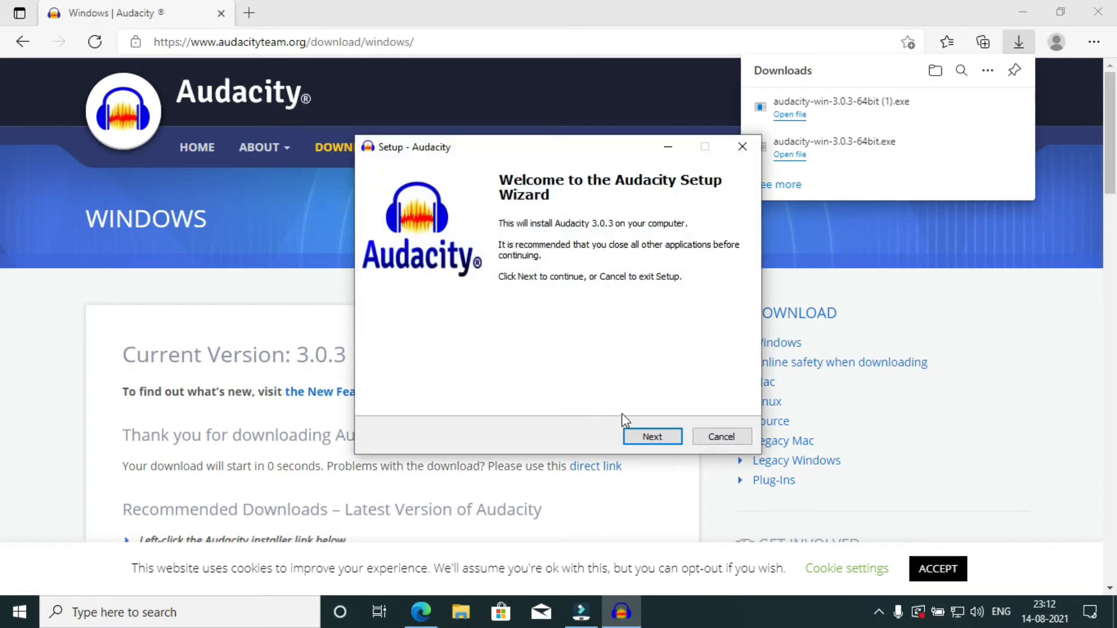
Install Audacity 3.0.3 into C:\Program Files\Audacity with a desktop shortcut, leaving Reset Preferences off.
click(648, 439)
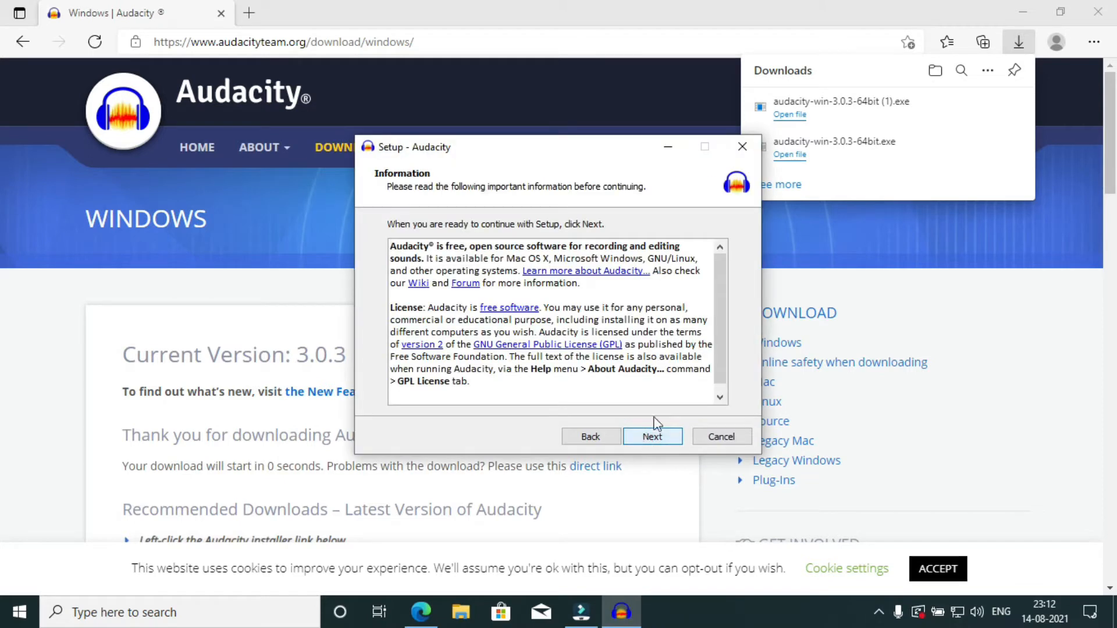
drag(718, 324, 715, 367)
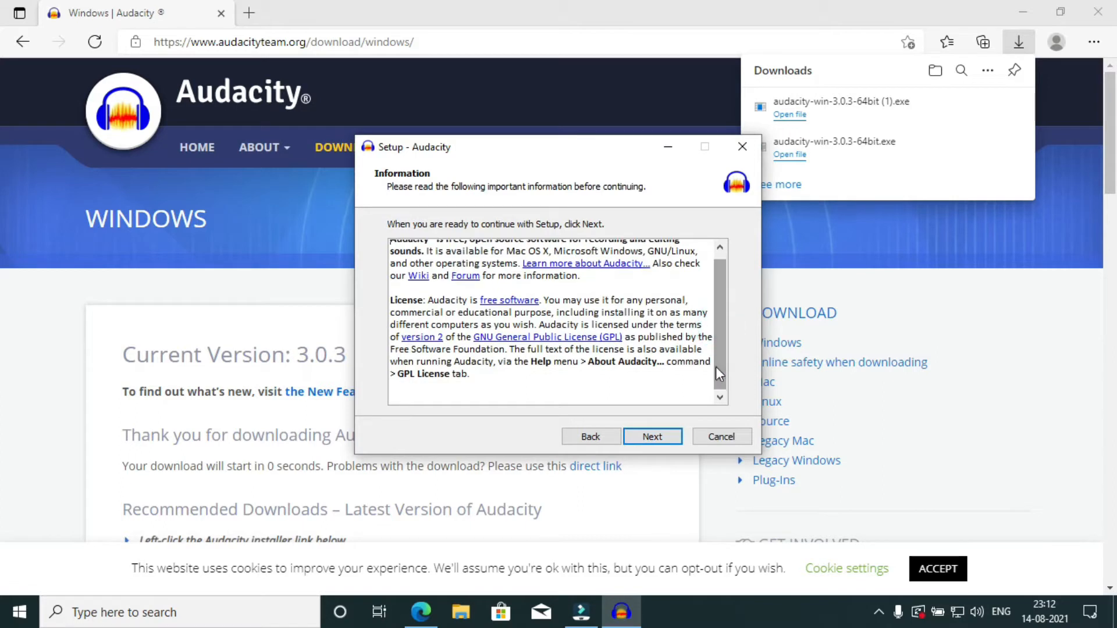
click(654, 436)
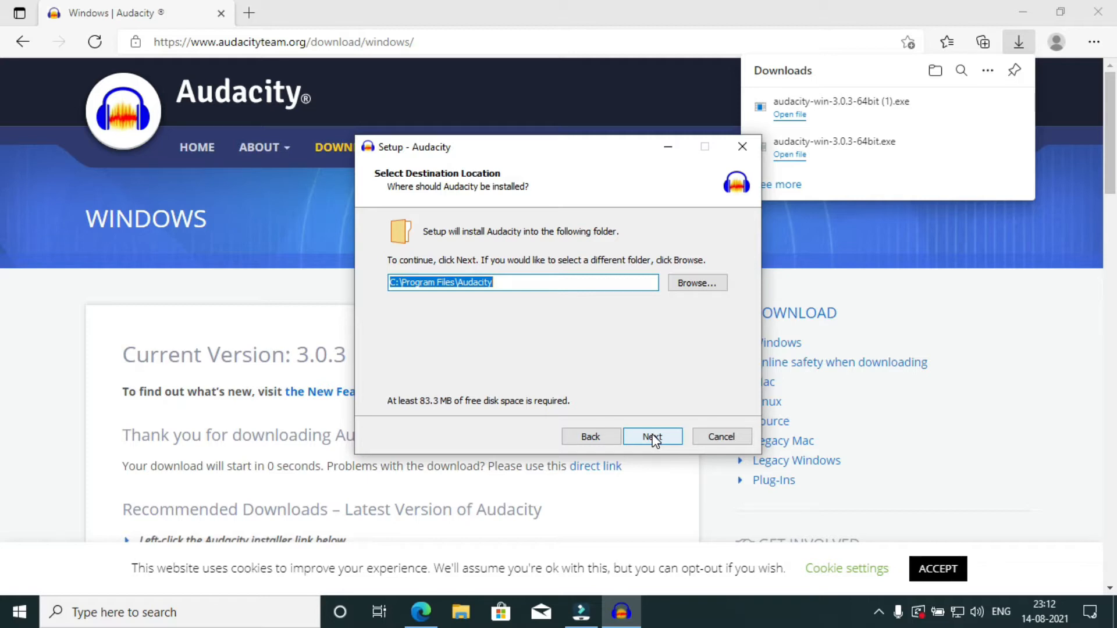
click(653, 437)
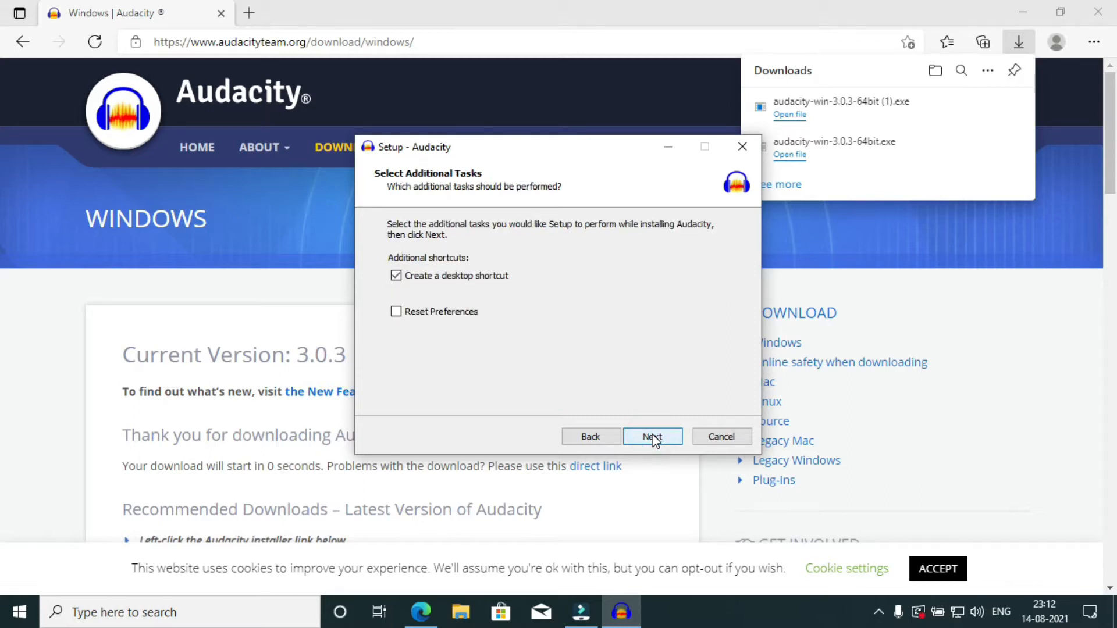
click(653, 436)
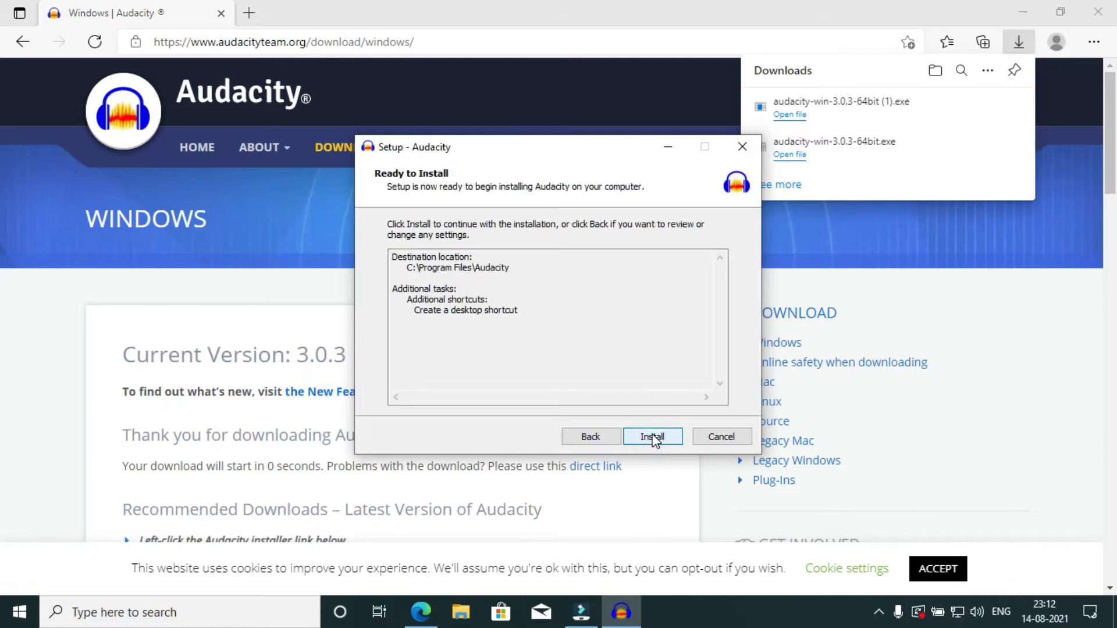
click(652, 437)
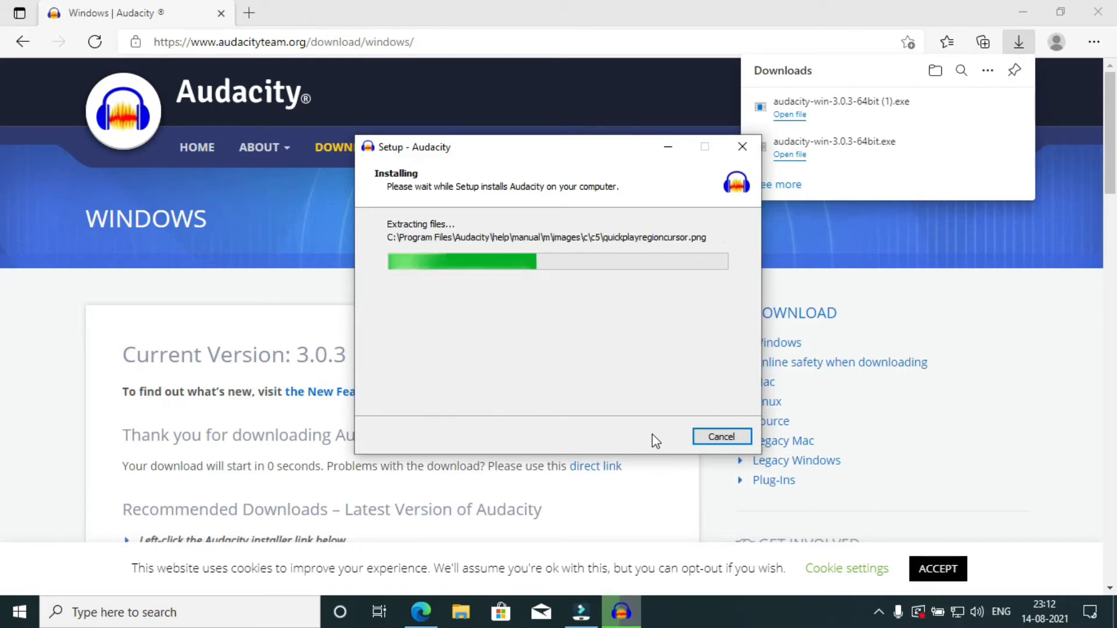
Finish the Audacity setup wizard and close the browser window.
click(653, 437)
click(652, 437)
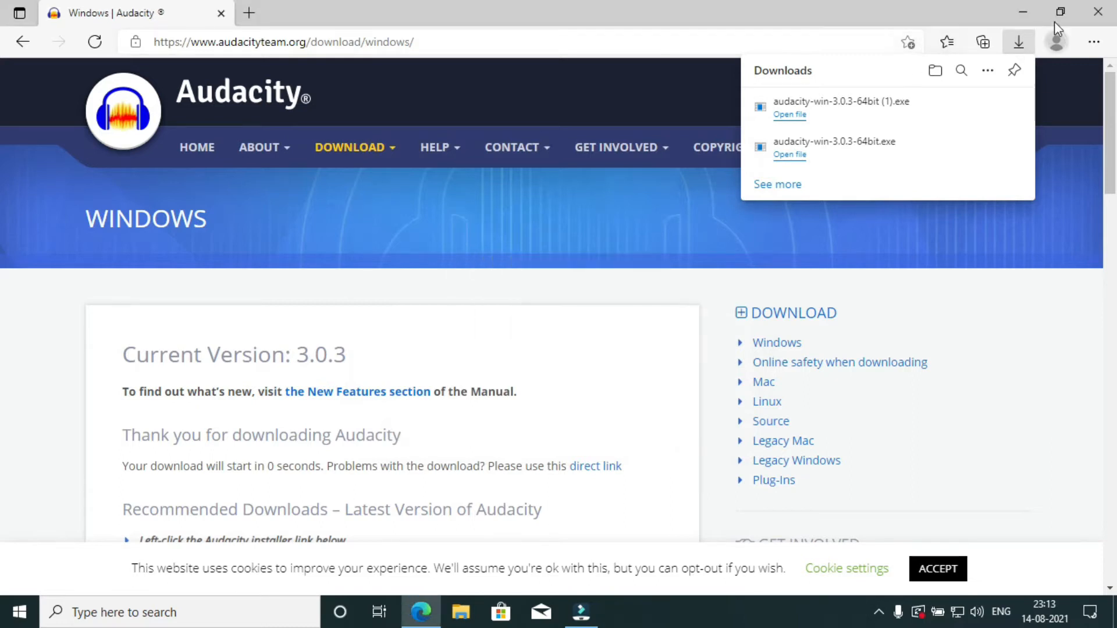
click(1098, 14)
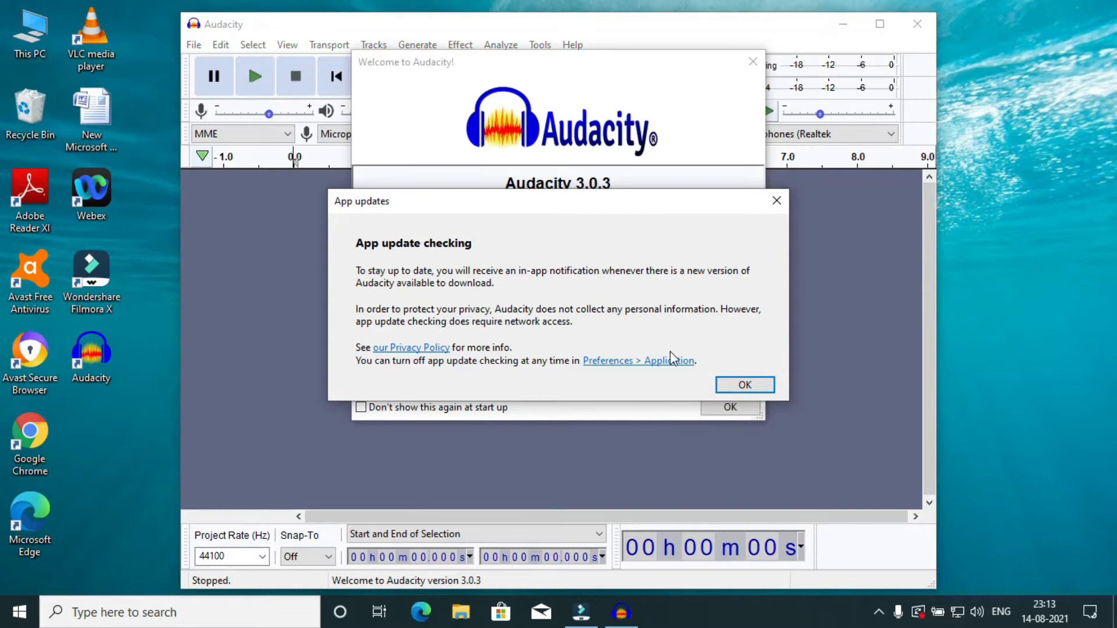
Dismiss Audacity's app update notice and welcome dialog, and maximize the Audacity window.
click(730, 385)
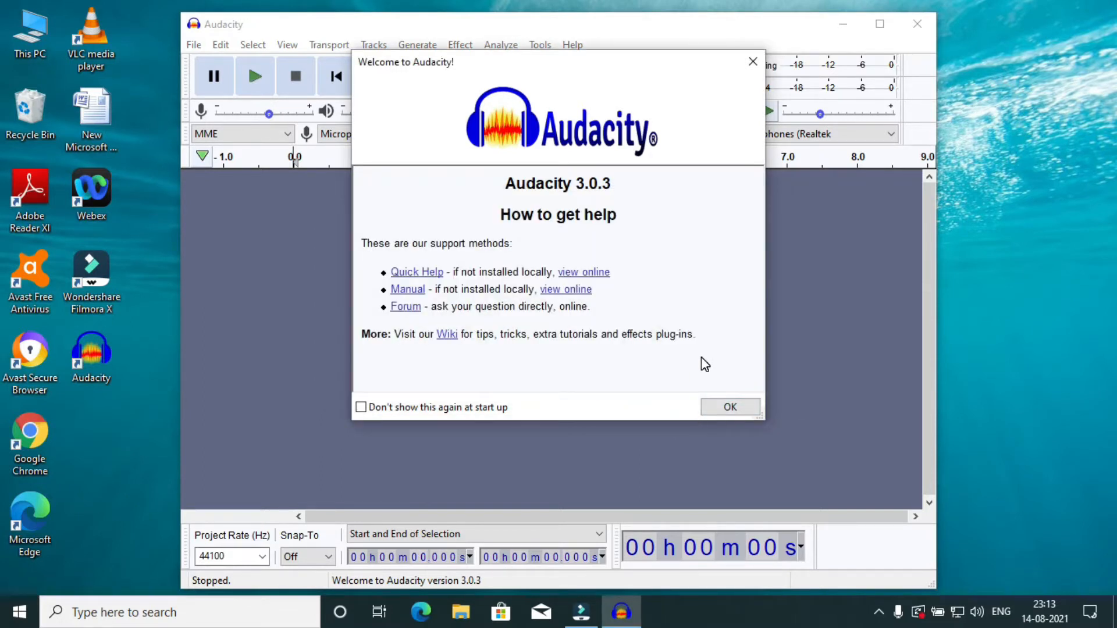
click(730, 407)
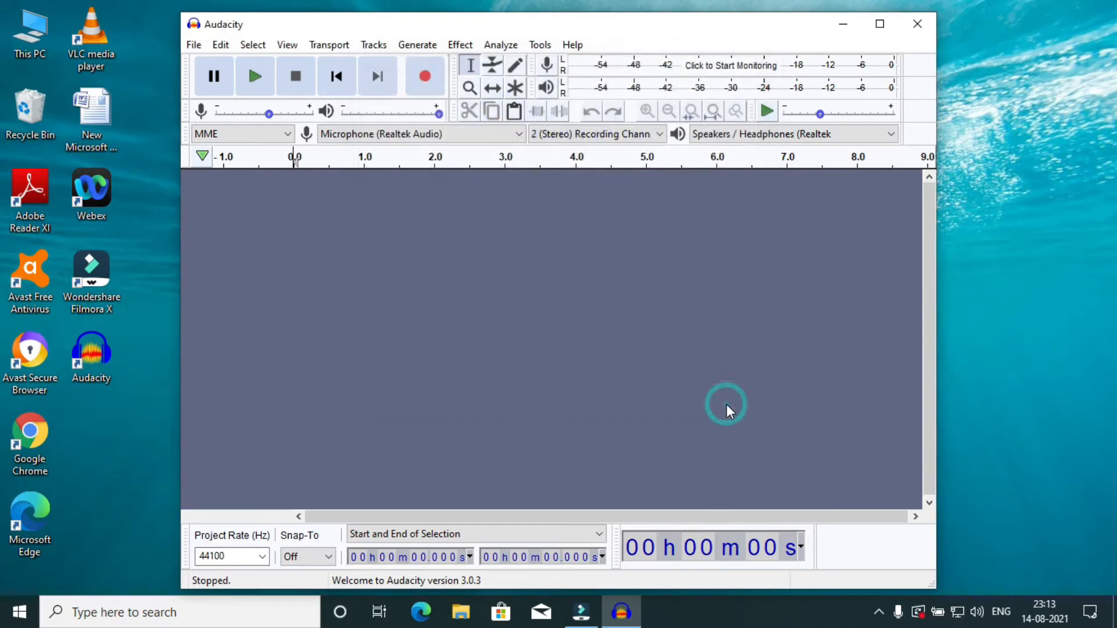
click(880, 24)
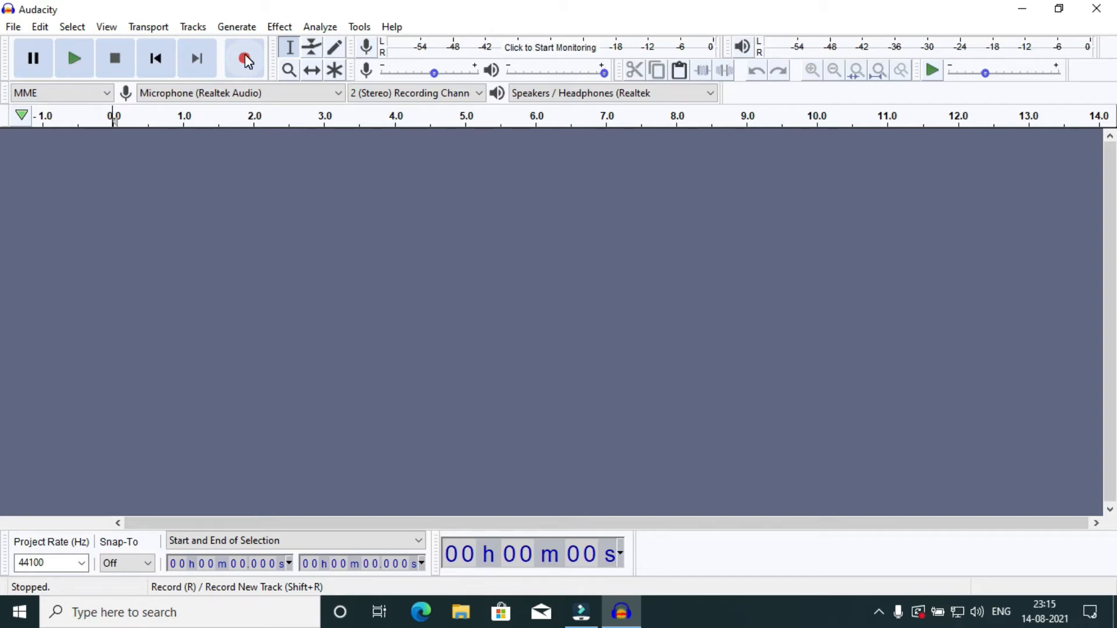
Record about 47 seconds of stereo microphone audio on a new track.
click(247, 60)
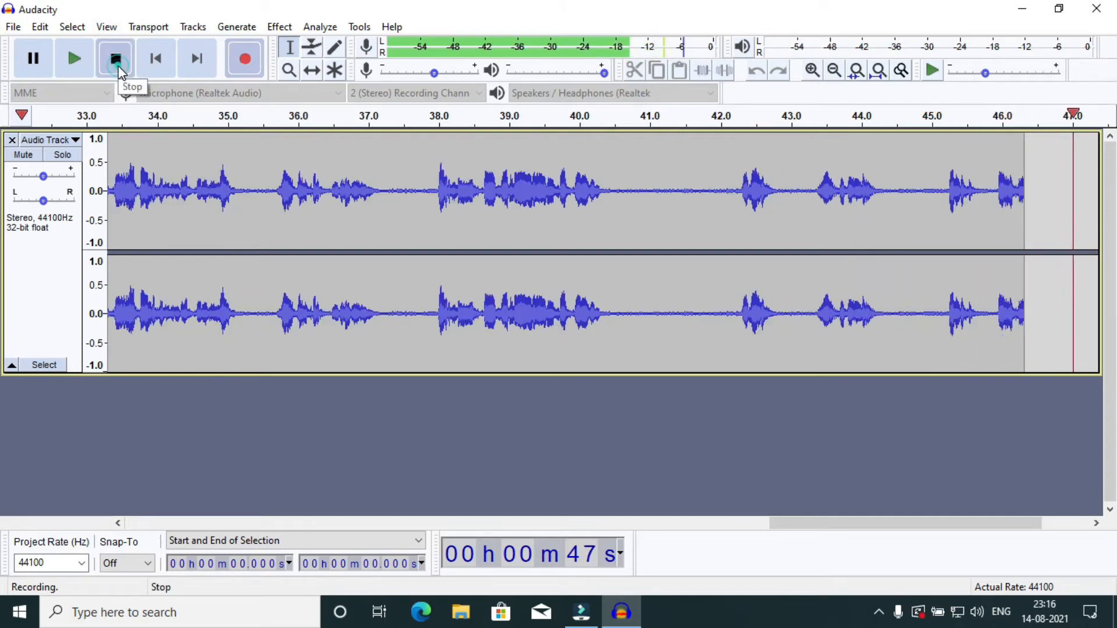
click(118, 67)
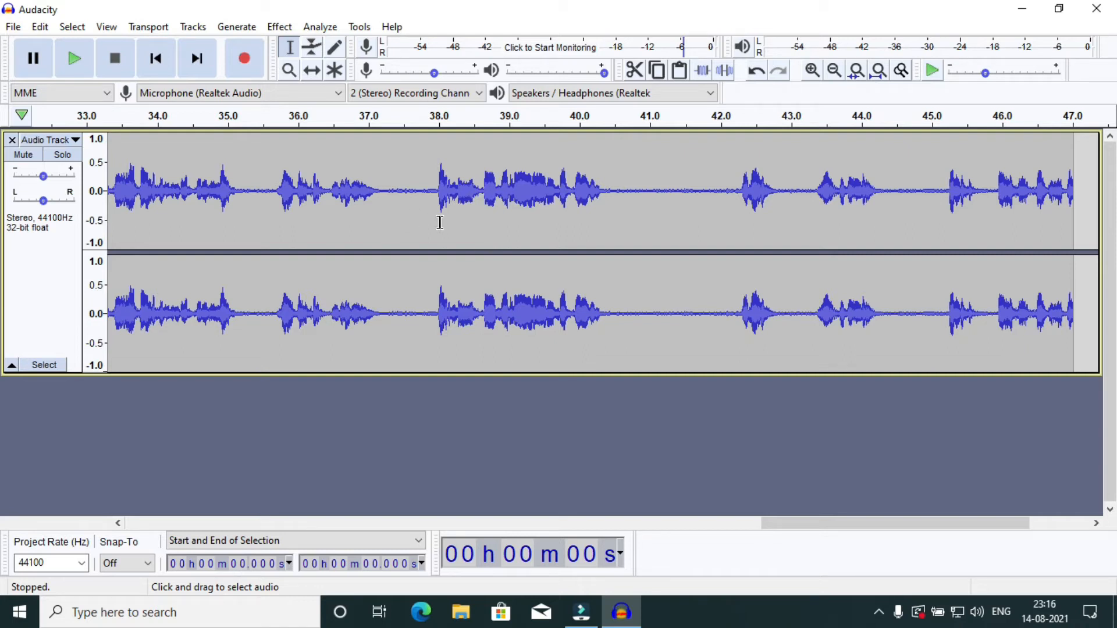
Play back the recording, return to its start, replay the opening seconds and stop playback.
click(79, 68)
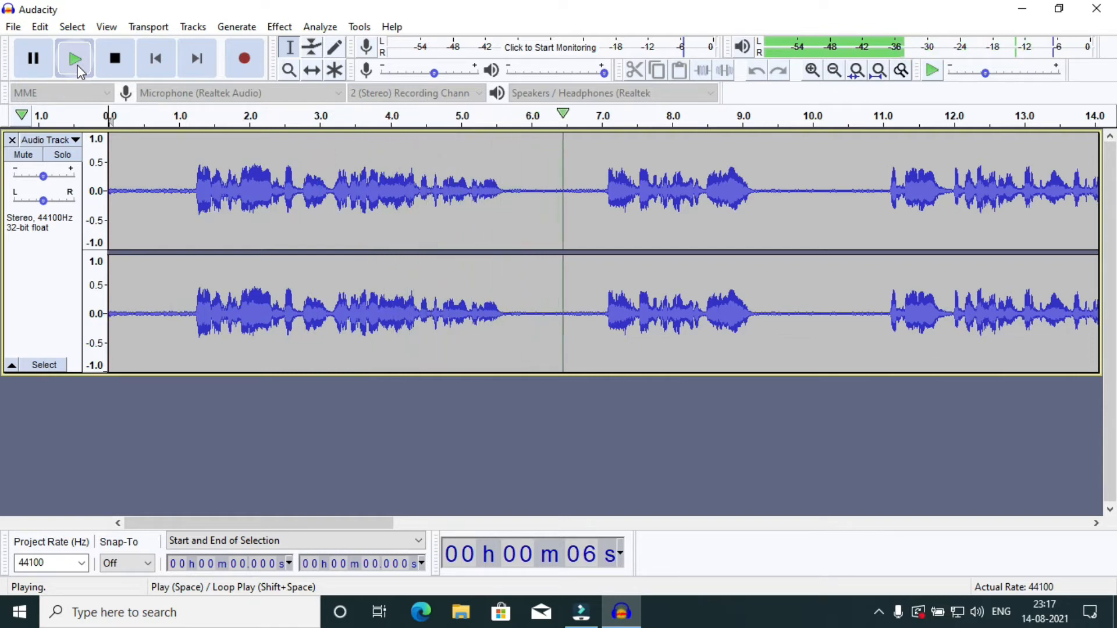
key(XF86AudioRaiseVolume)
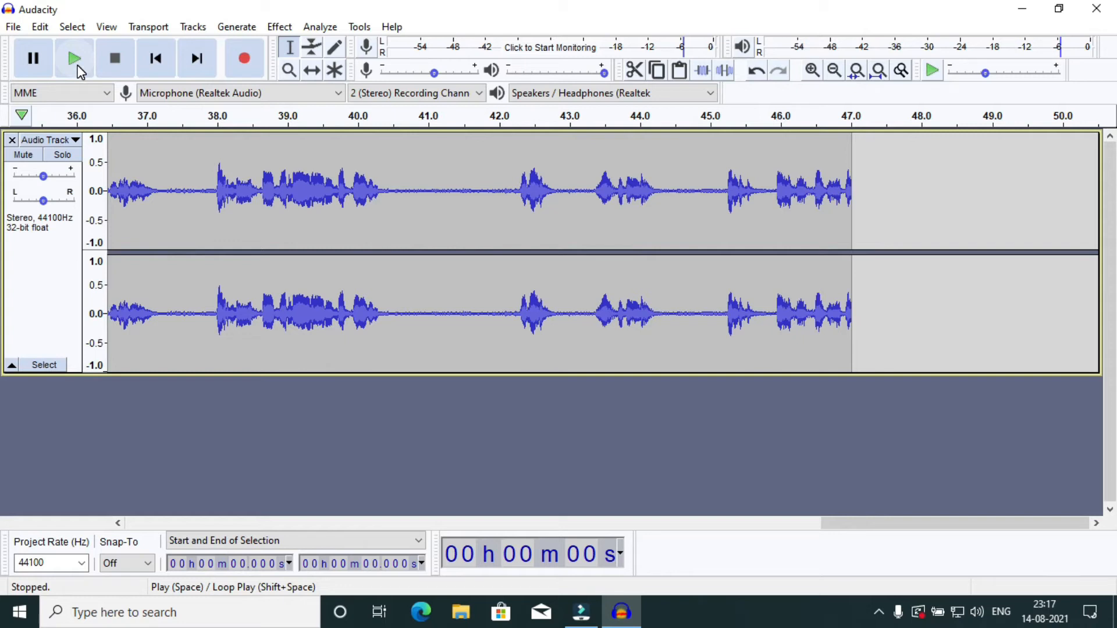
click(157, 59)
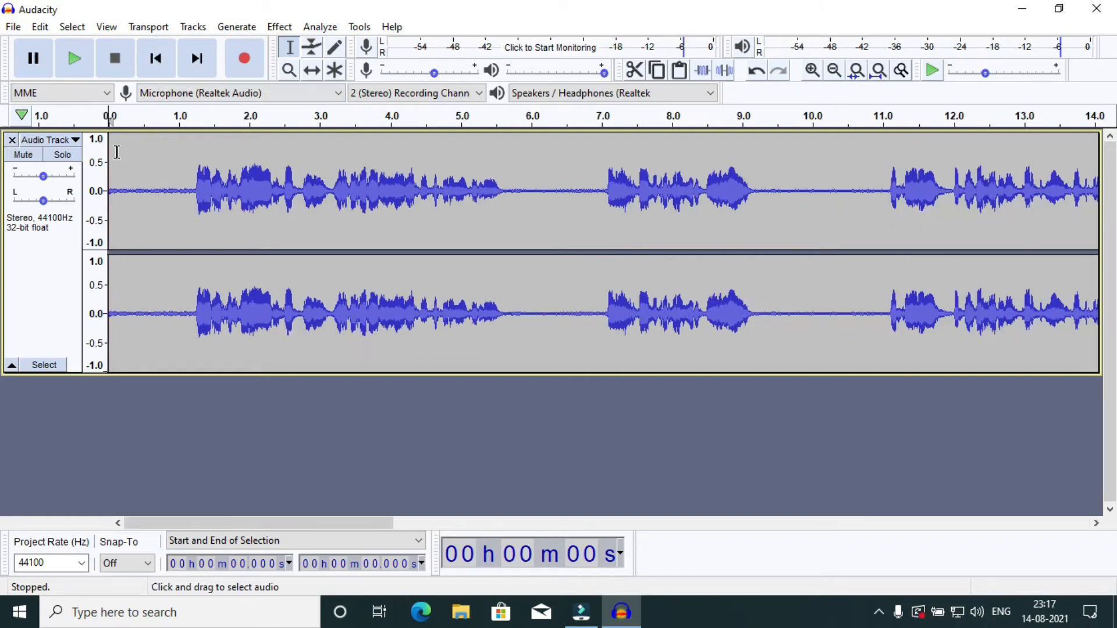
click(74, 58)
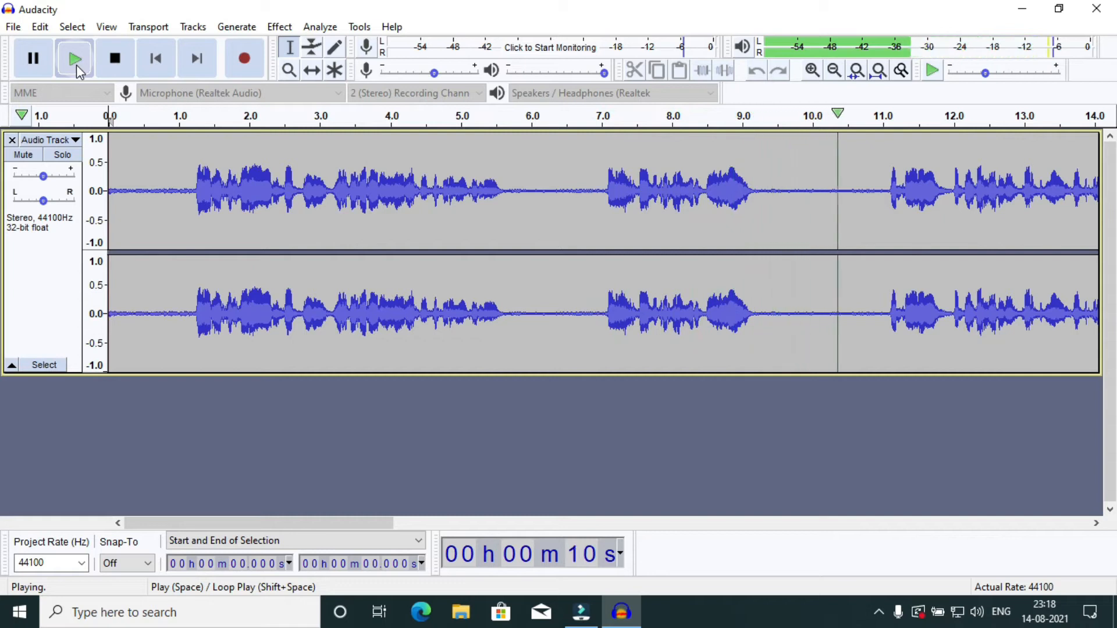
click(77, 66)
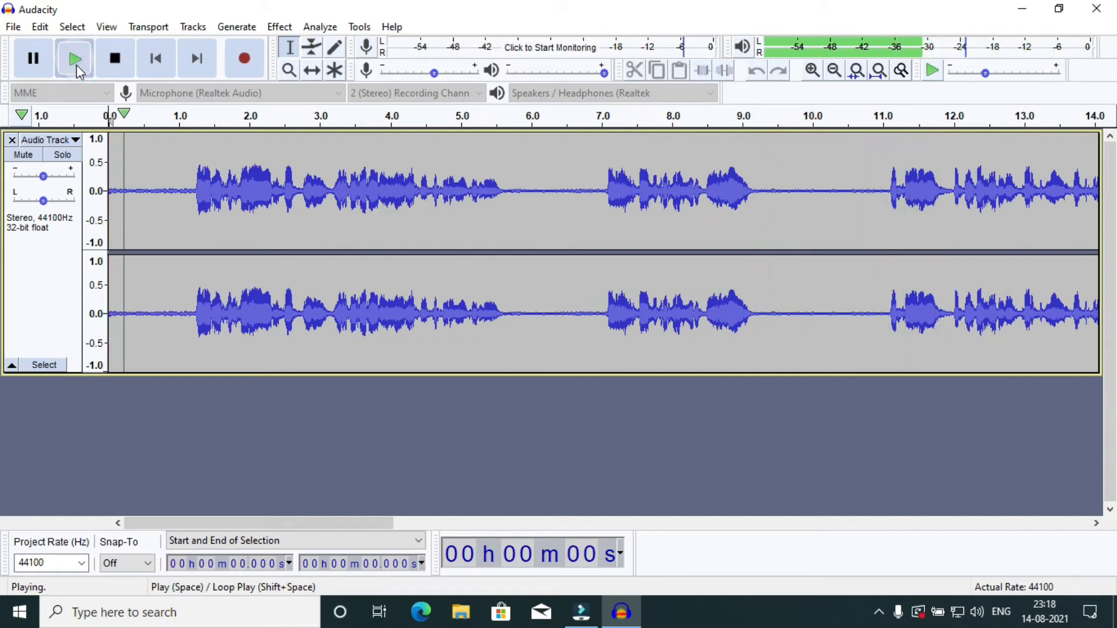
click(105, 70)
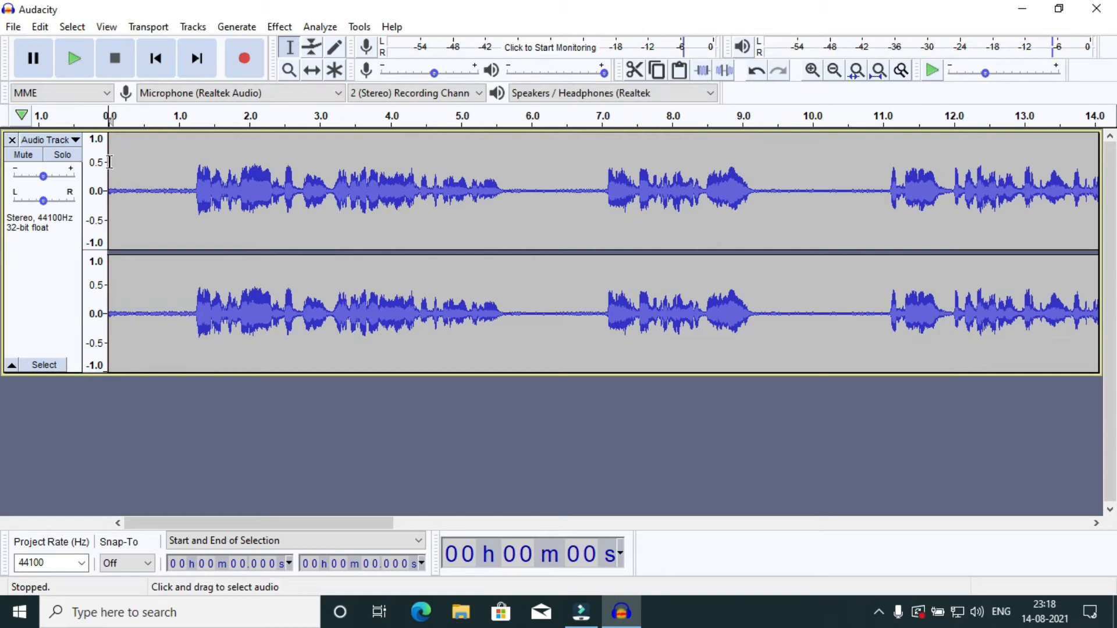
Highlight the track's speech-free gaps one by one: 0 to 1.138 s, 5.631 to 7.036 s, and 9.125 to 10.983 s.
drag(109, 162, 188, 166)
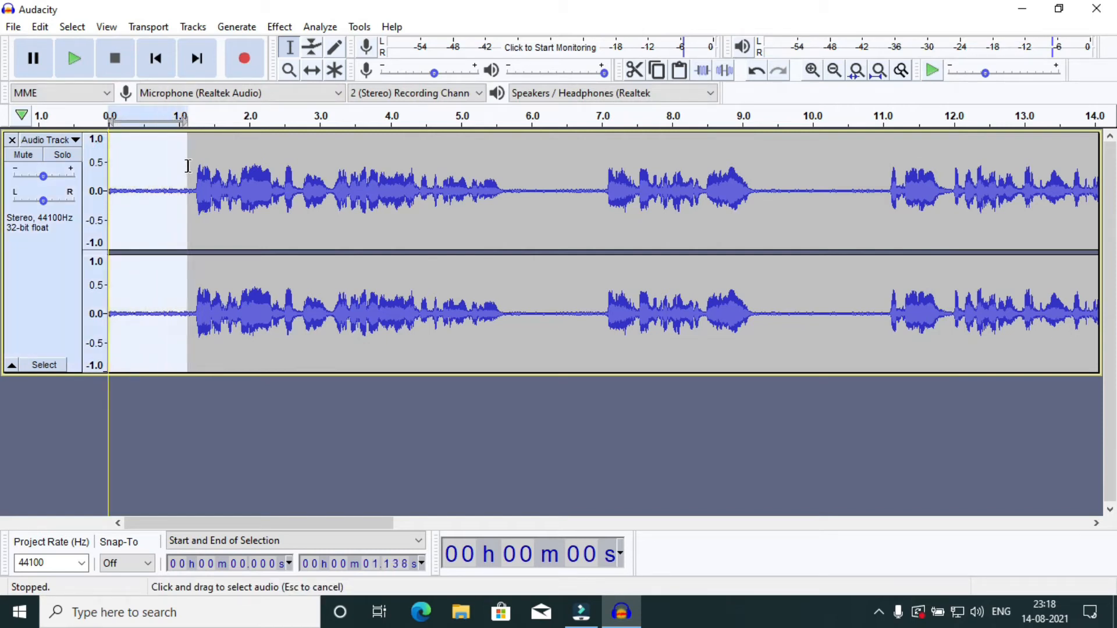
click(505, 135)
drag(502, 140, 603, 142)
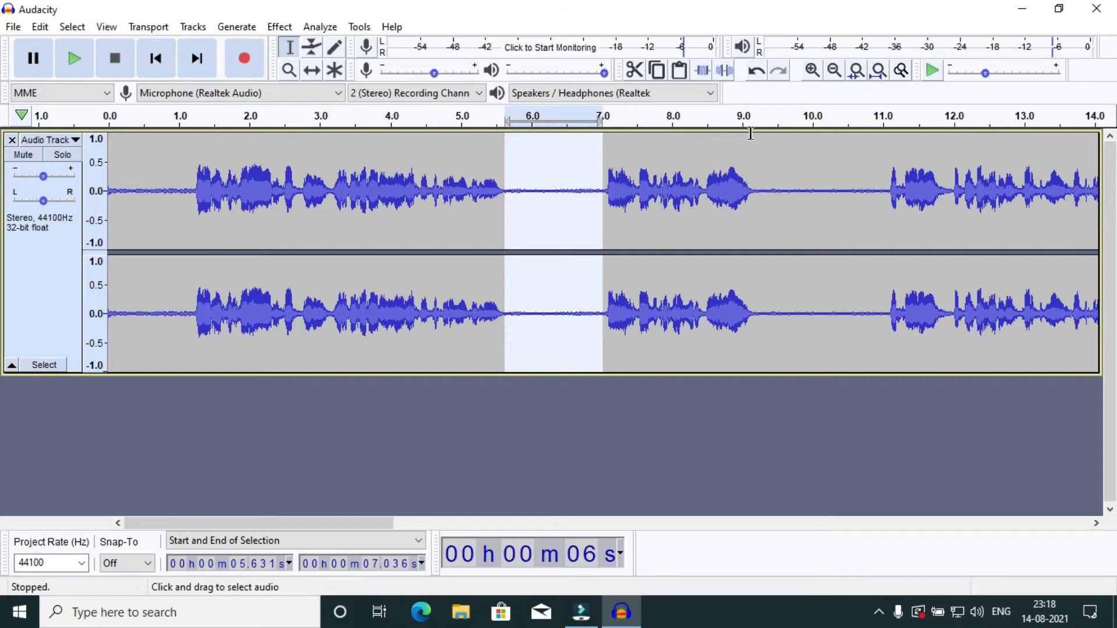
click(751, 134)
drag(780, 135, 880, 143)
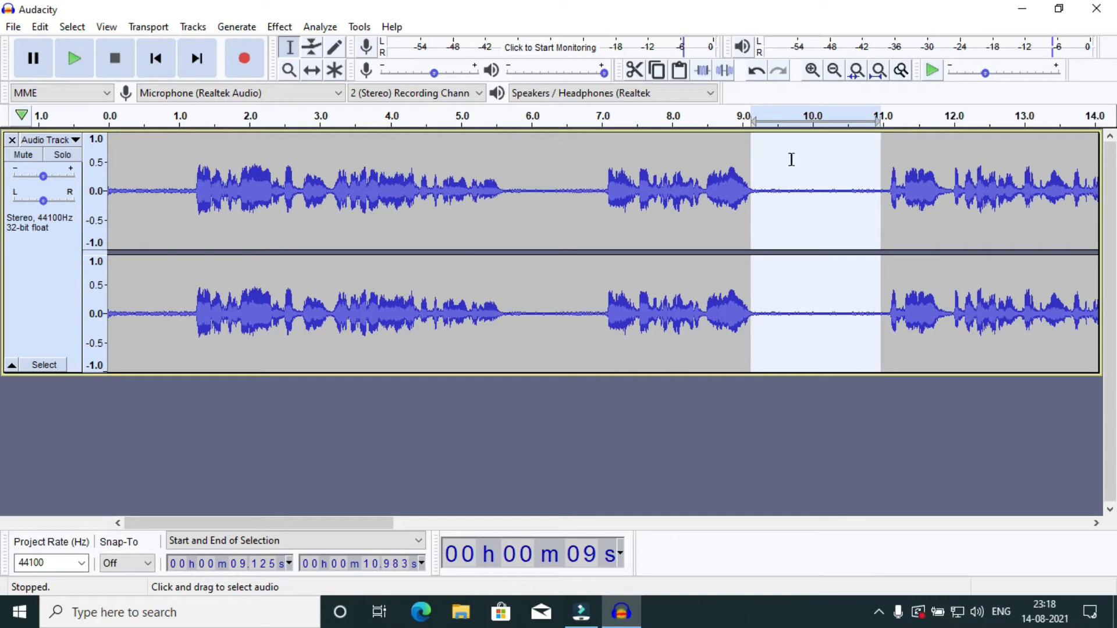
Clear the selection, jump to the recording's end and back to its start, and play the opening seconds.
click(792, 163)
click(794, 158)
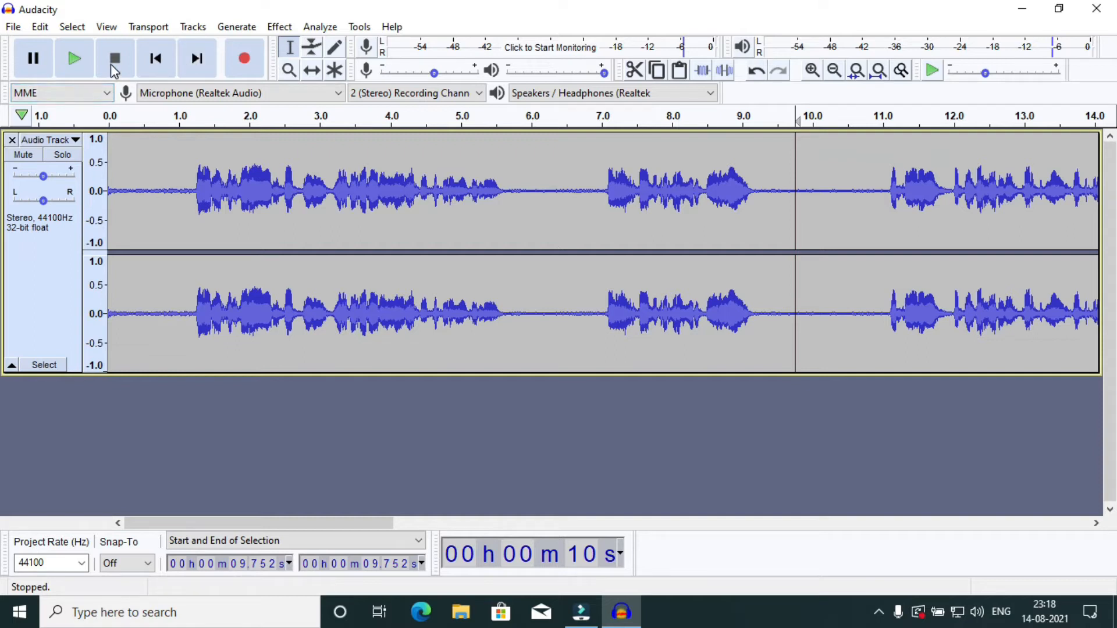
click(198, 58)
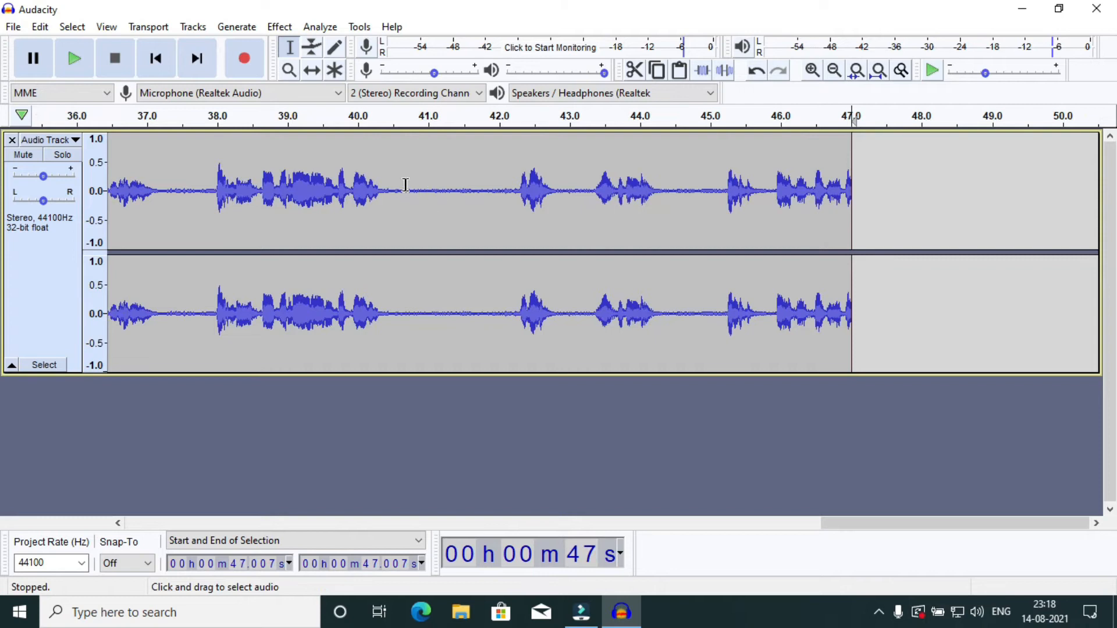
click(157, 60)
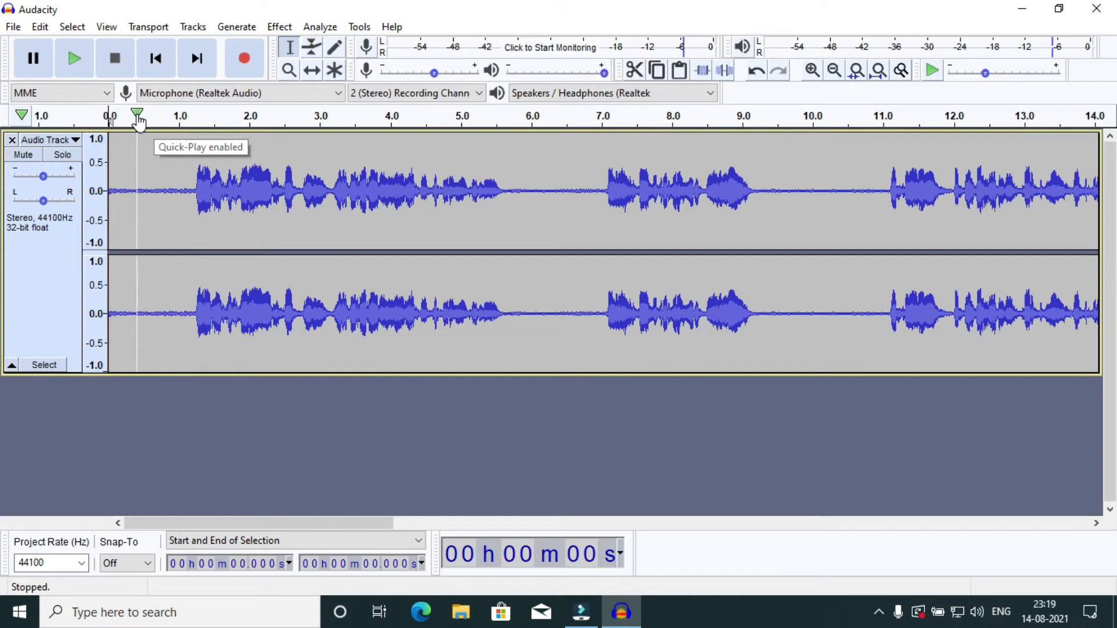
click(78, 65)
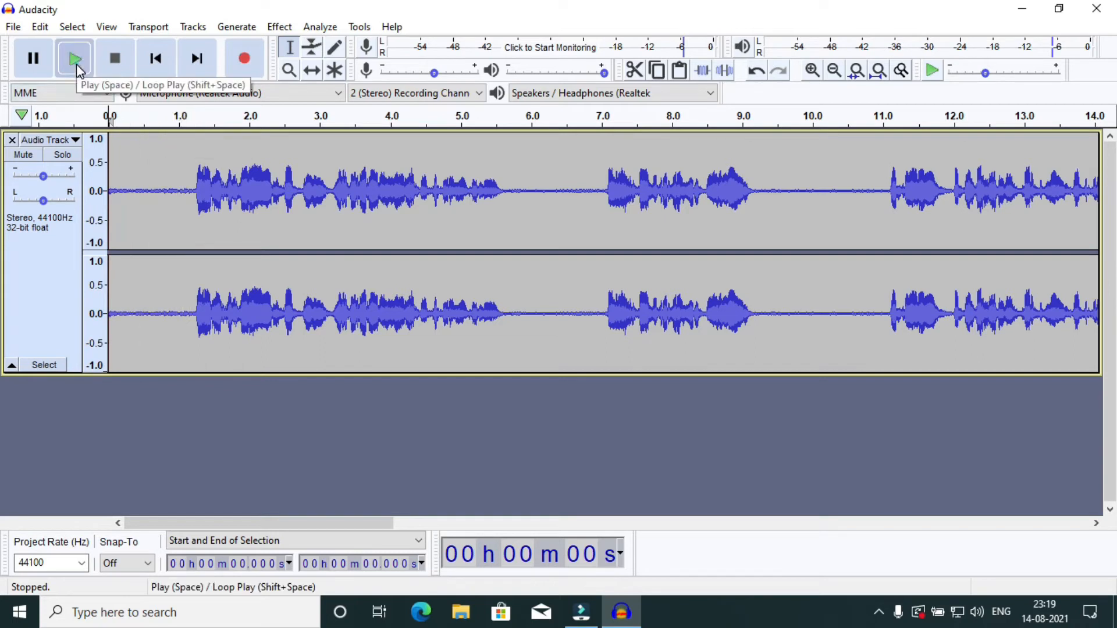
click(78, 66)
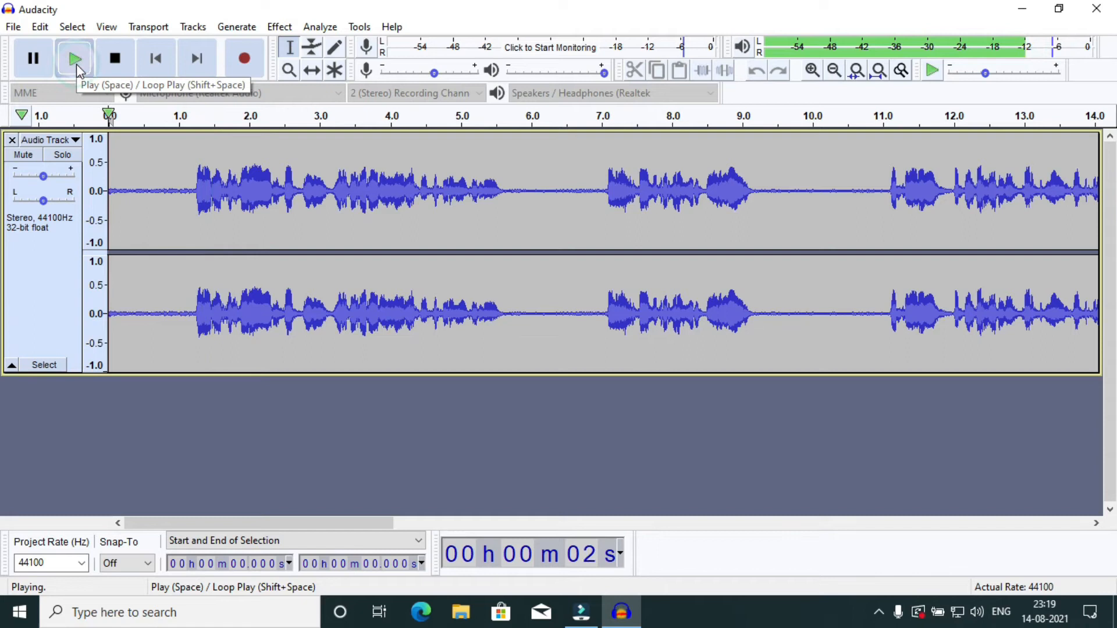
click(116, 59)
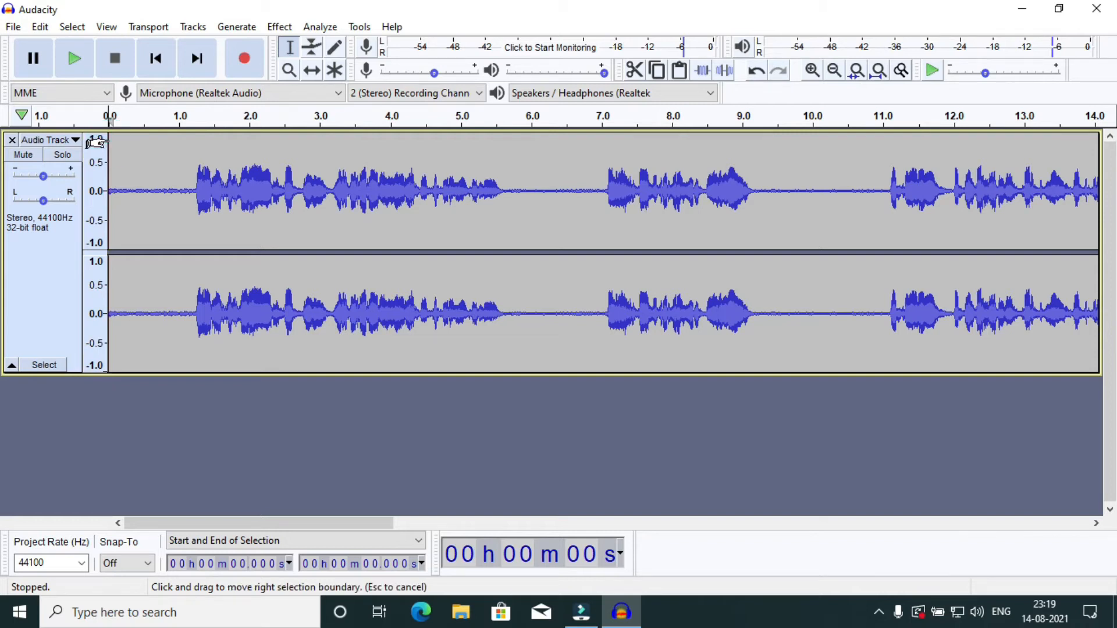
Cut the silence at the beginning of the track in two passes: 0 to 1.033 s and the remaining 0 to 0.186 s.
drag(98, 145, 172, 135)
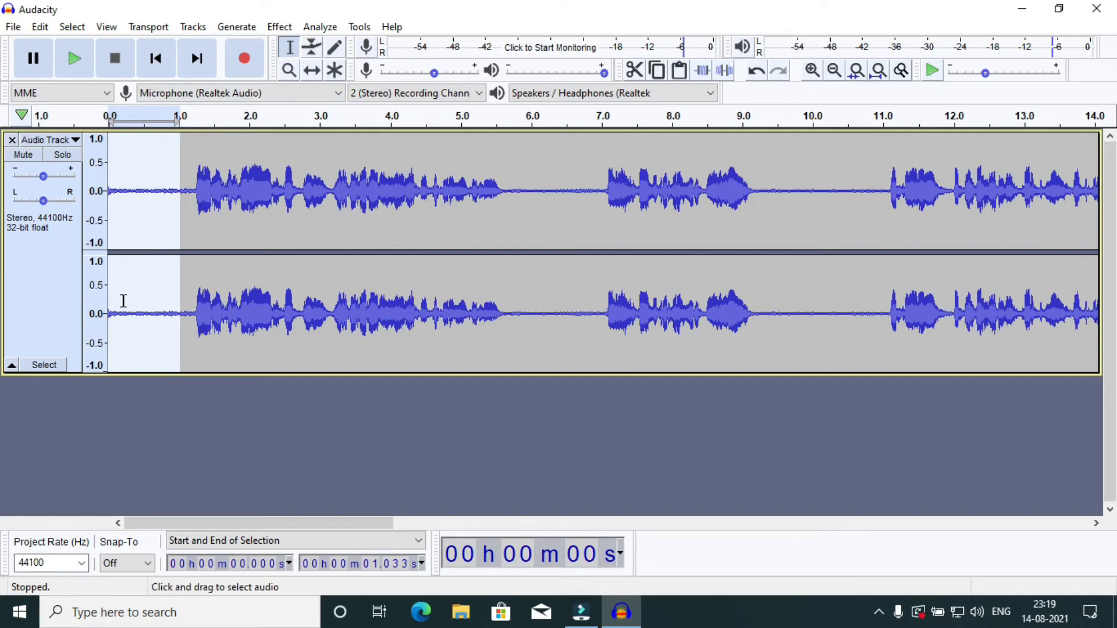
click(635, 71)
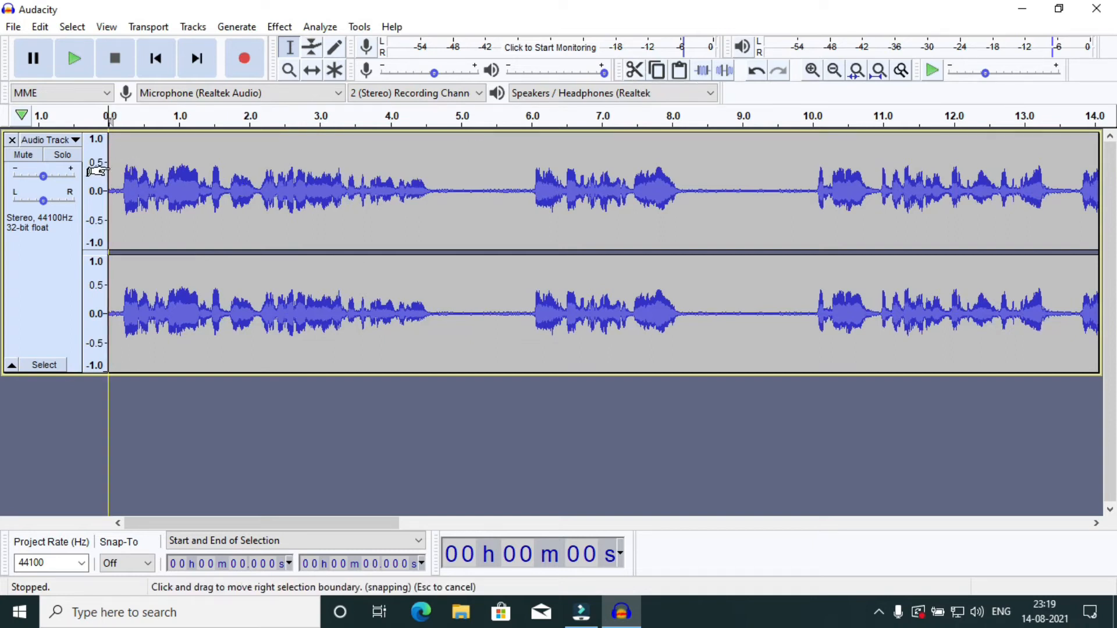
mouse_move(108, 170)
mouse_down()
mouse_move(154, 169)
mouse_move(109, 163)
mouse_up()
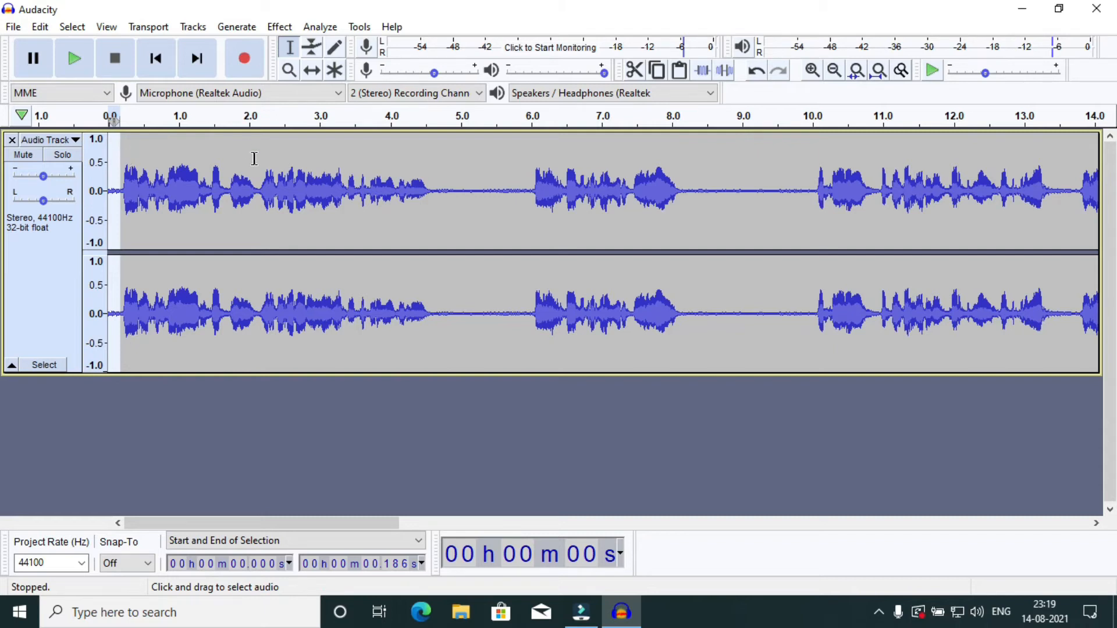
click(635, 72)
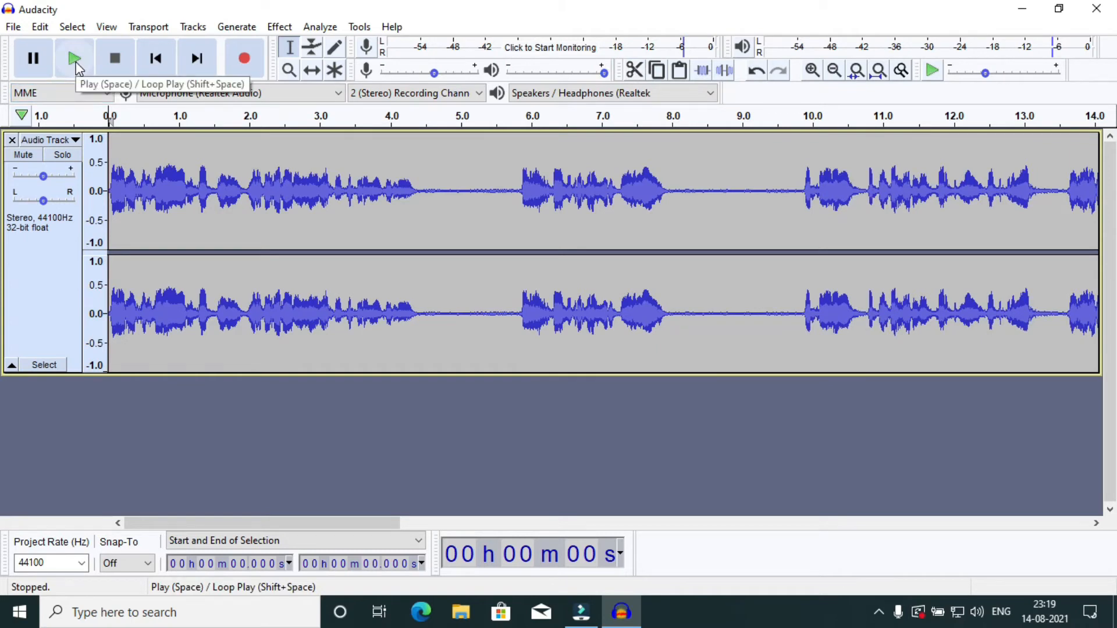
Play the trimmed opening briefly, and listen to the silent gap starting at about 4.4 s.
click(76, 68)
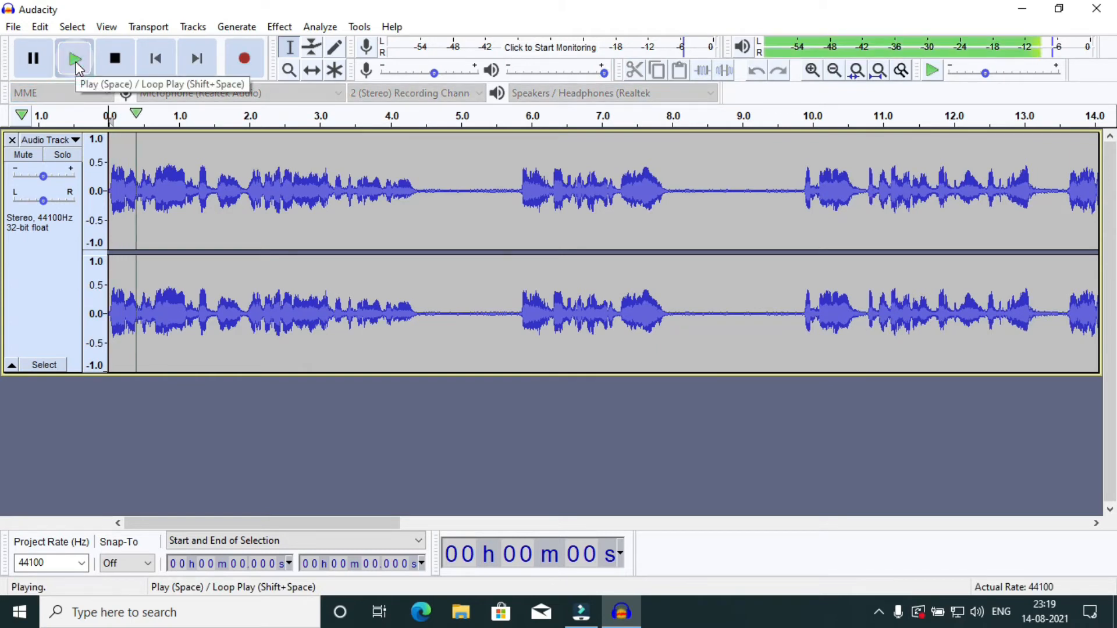
click(128, 64)
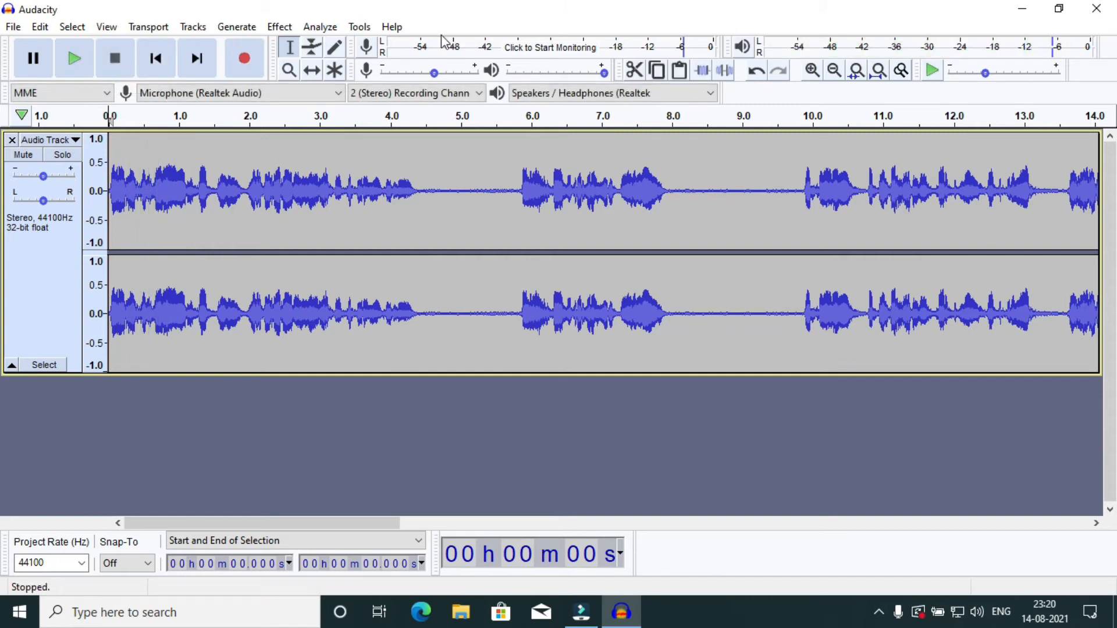
mouse_move(419, 118)
mouse_down()
mouse_move(457, 111)
mouse_move(419, 113)
mouse_up()
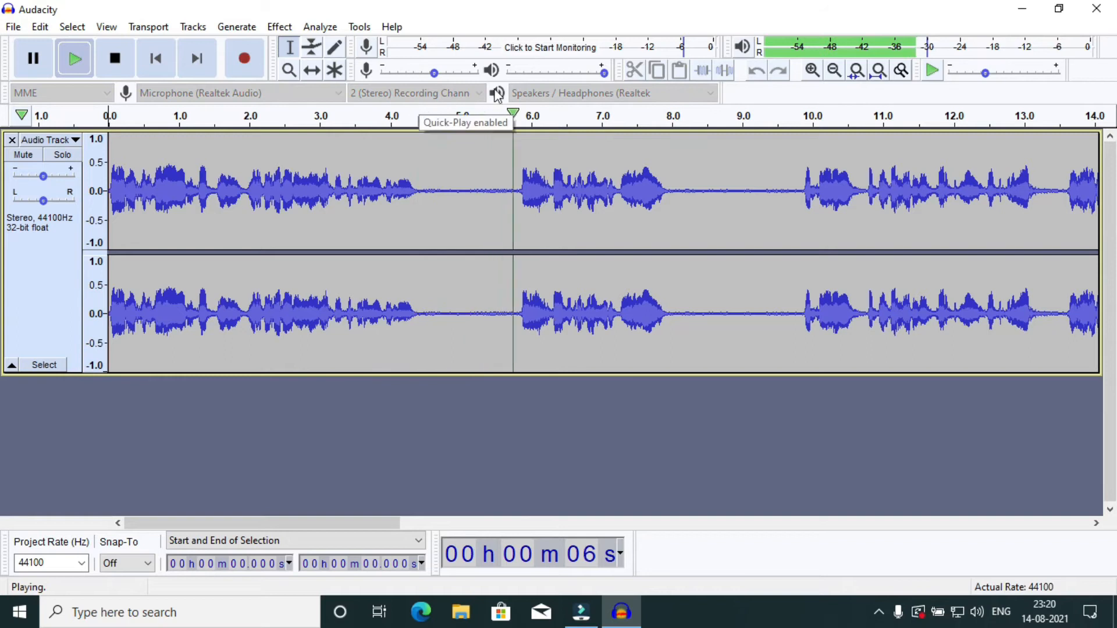
click(133, 57)
Cut the next two silent gaps from the track: 4.377 to 5.840 s and 6.502 to 8.382 s.
click(416, 148)
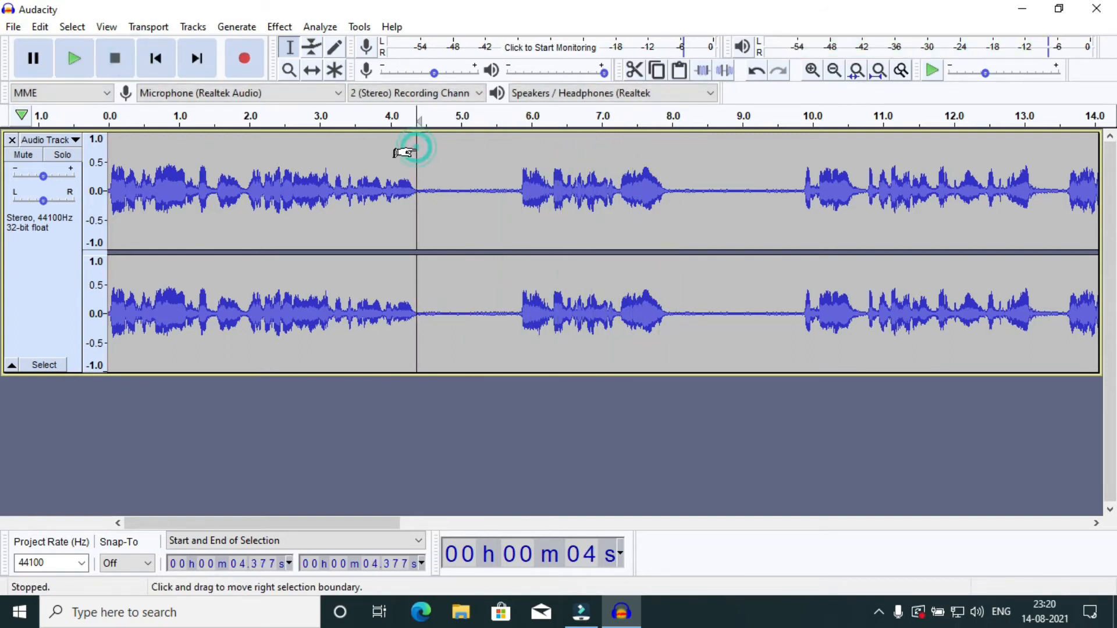
drag(415, 151, 506, 148)
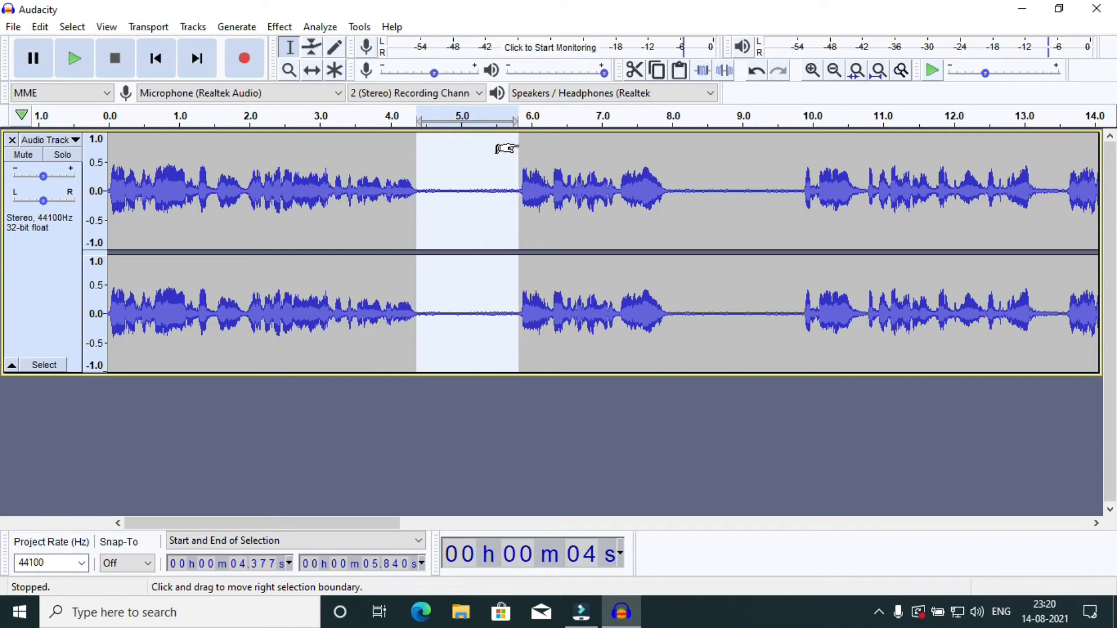
click(634, 71)
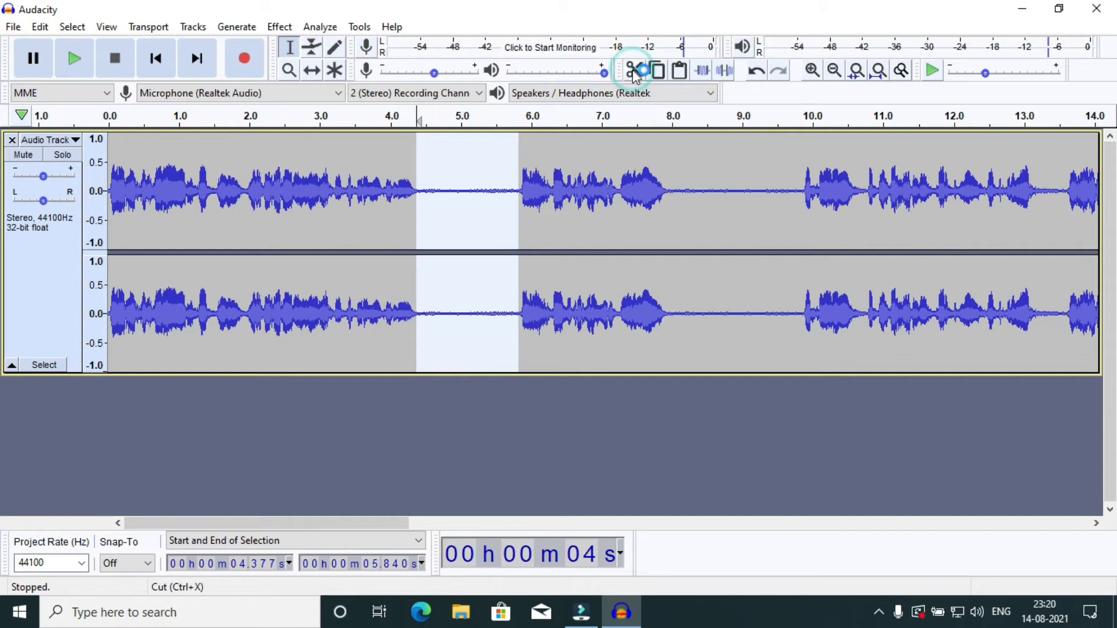
click(566, 143)
drag(566, 143, 686, 151)
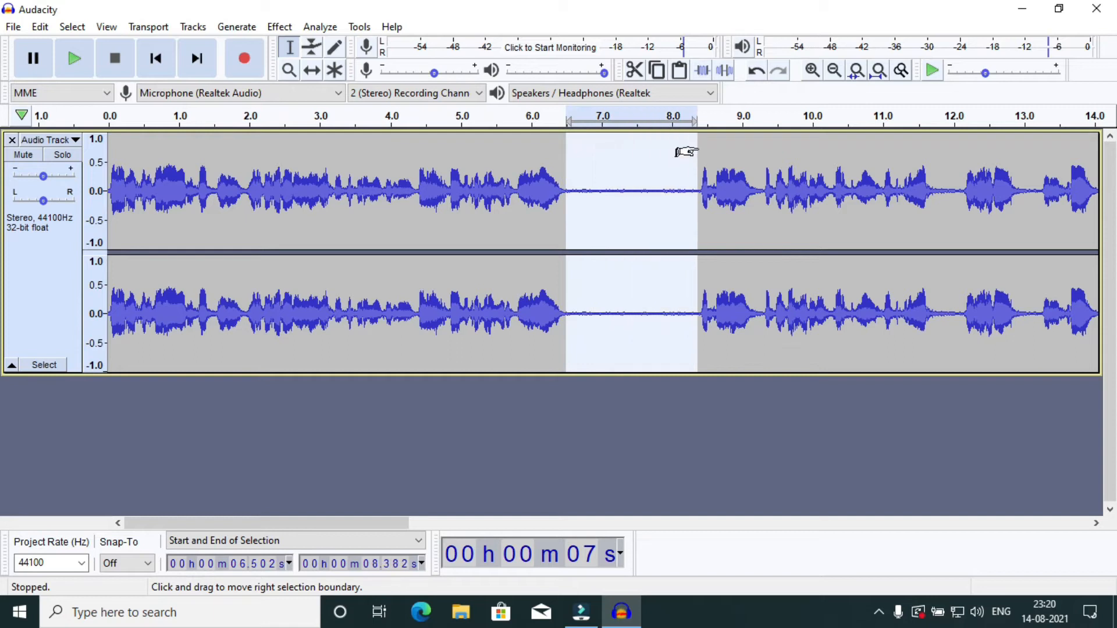
click(634, 72)
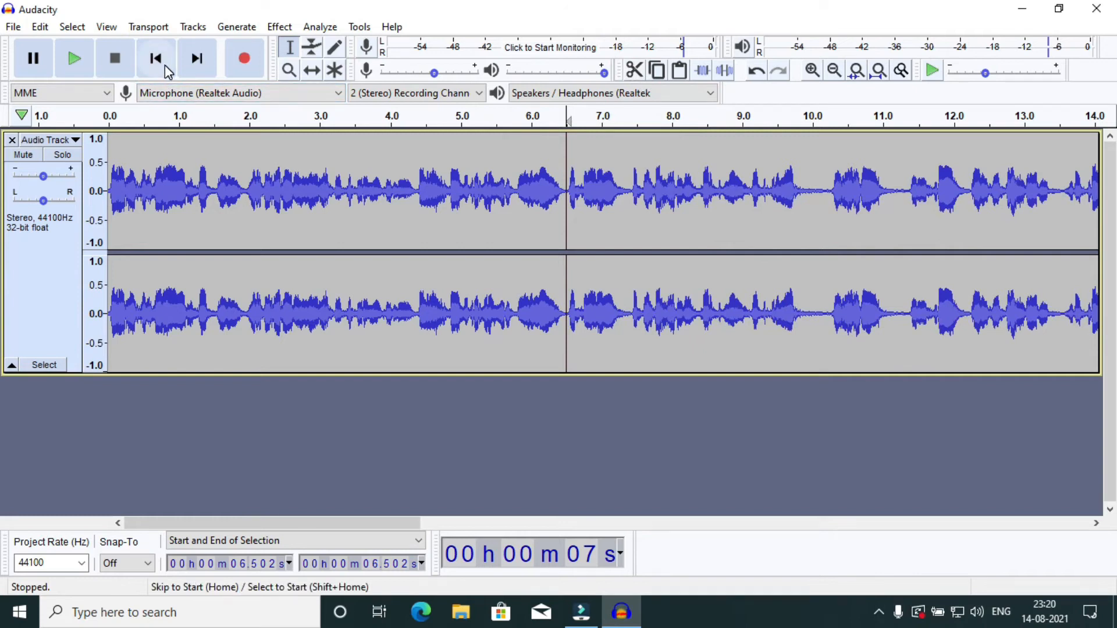
Return to the start of the shortened track and play it through the removed gaps before stopping playback.
click(165, 65)
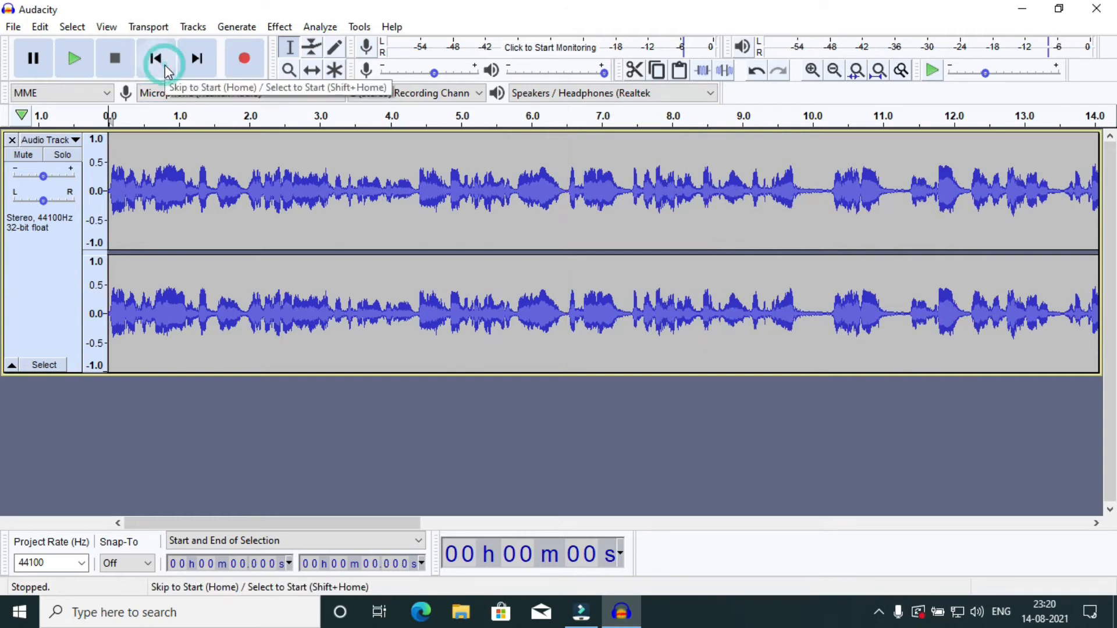
click(74, 58)
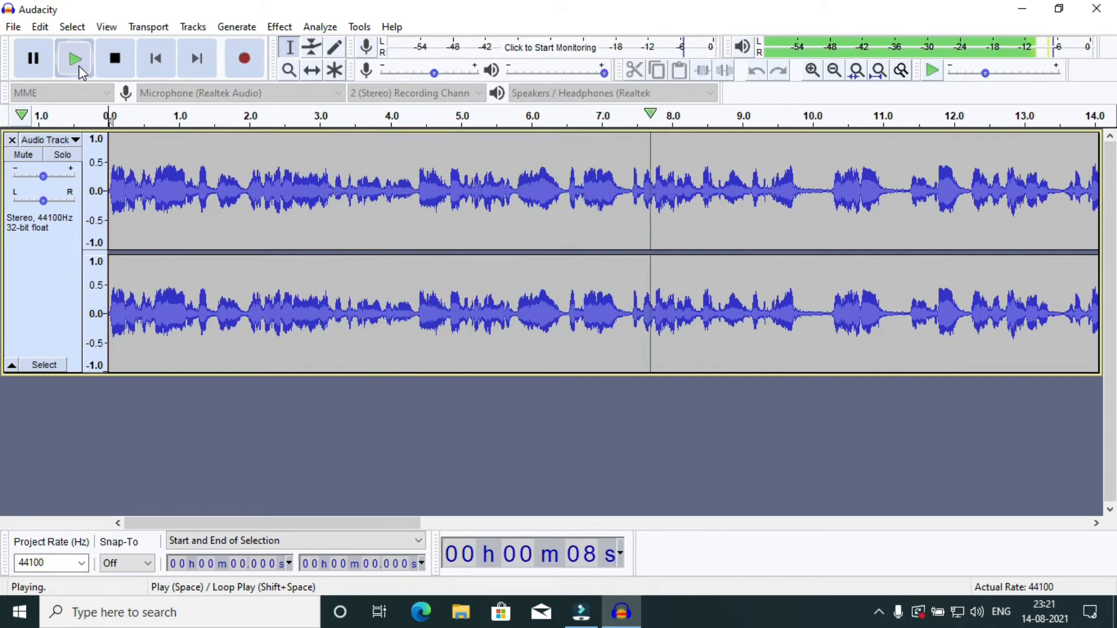
click(114, 59)
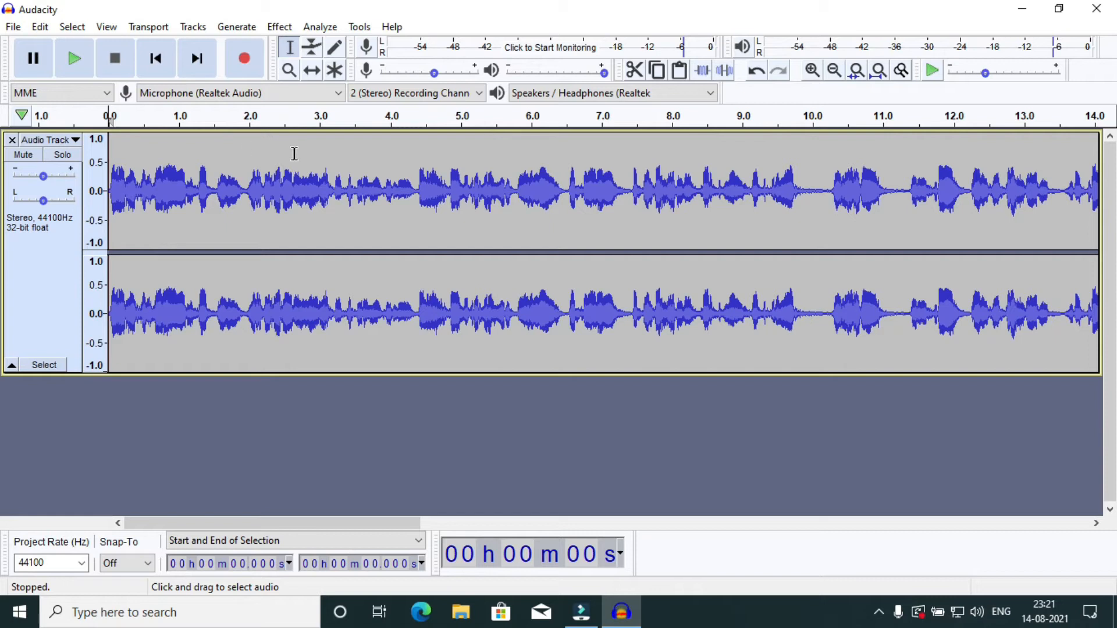
Listen repeatedly to the short pause after about 9.7 s by starting playback there and stopping it.
click(247, 155)
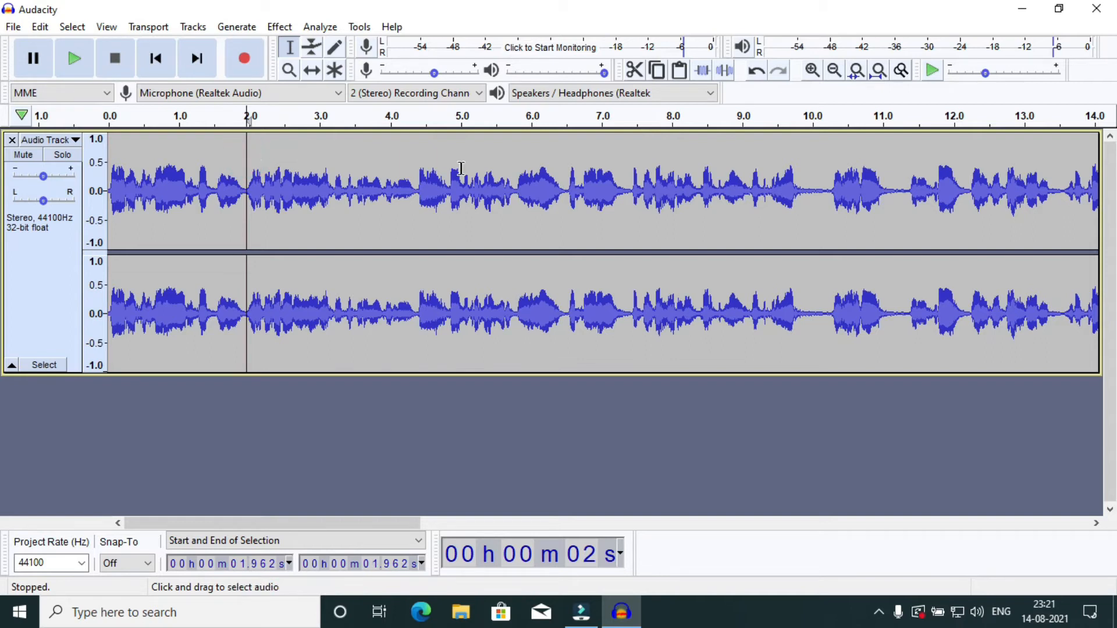
click(801, 120)
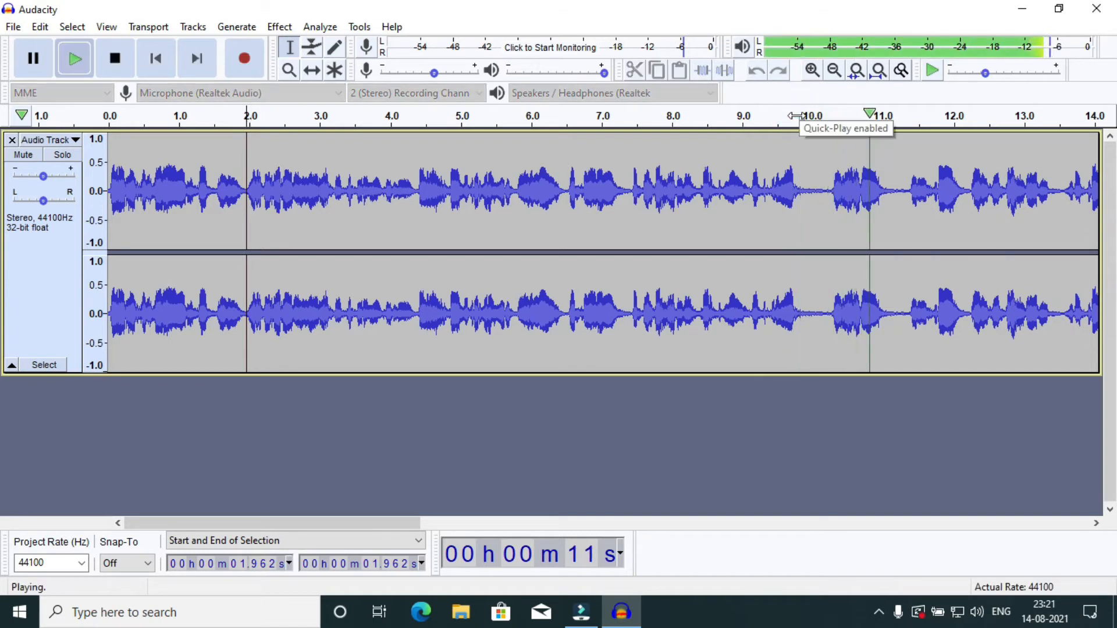
click(114, 65)
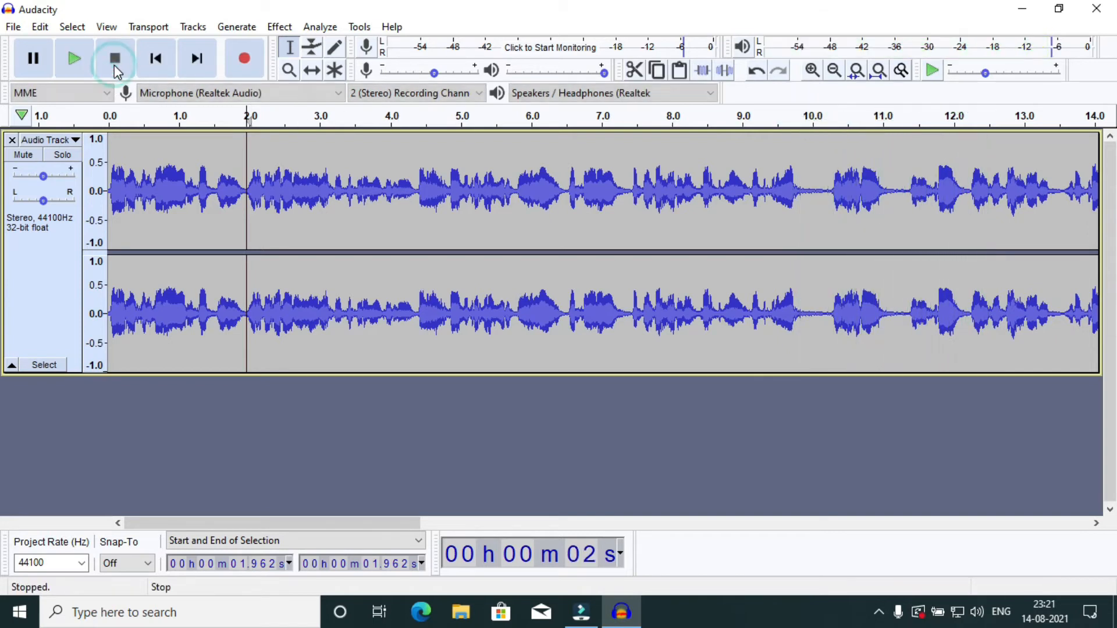
click(788, 153)
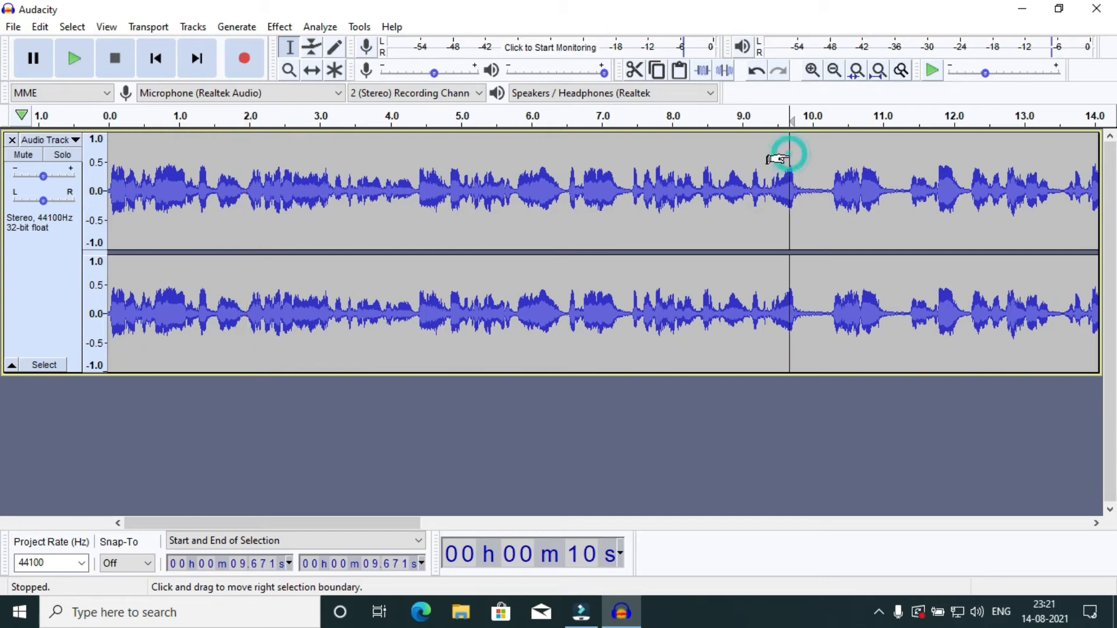
click(792, 116)
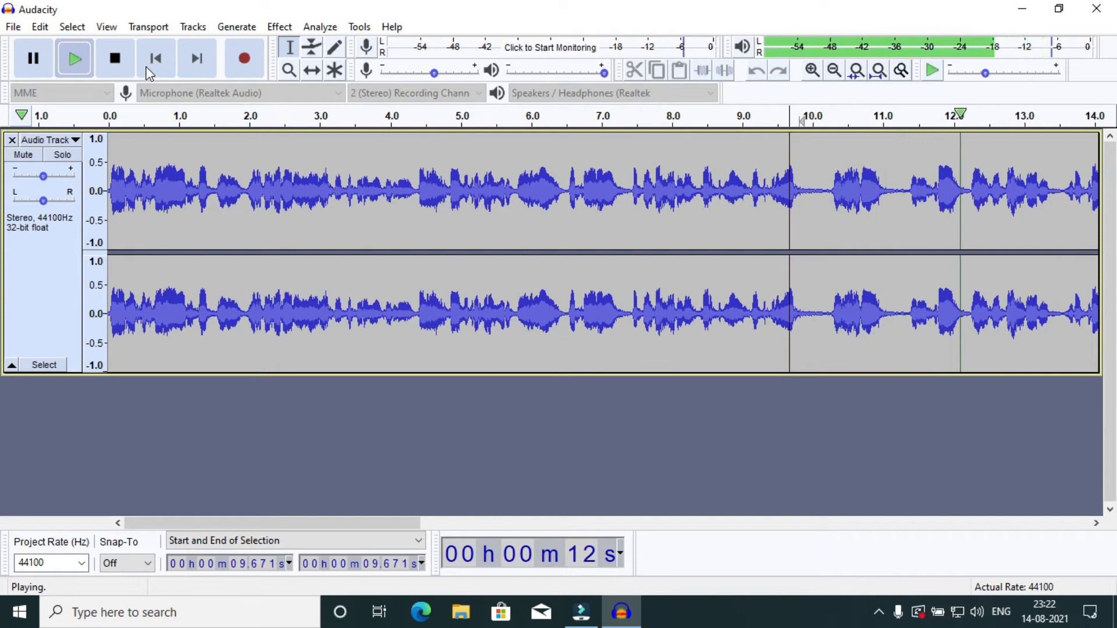
click(123, 66)
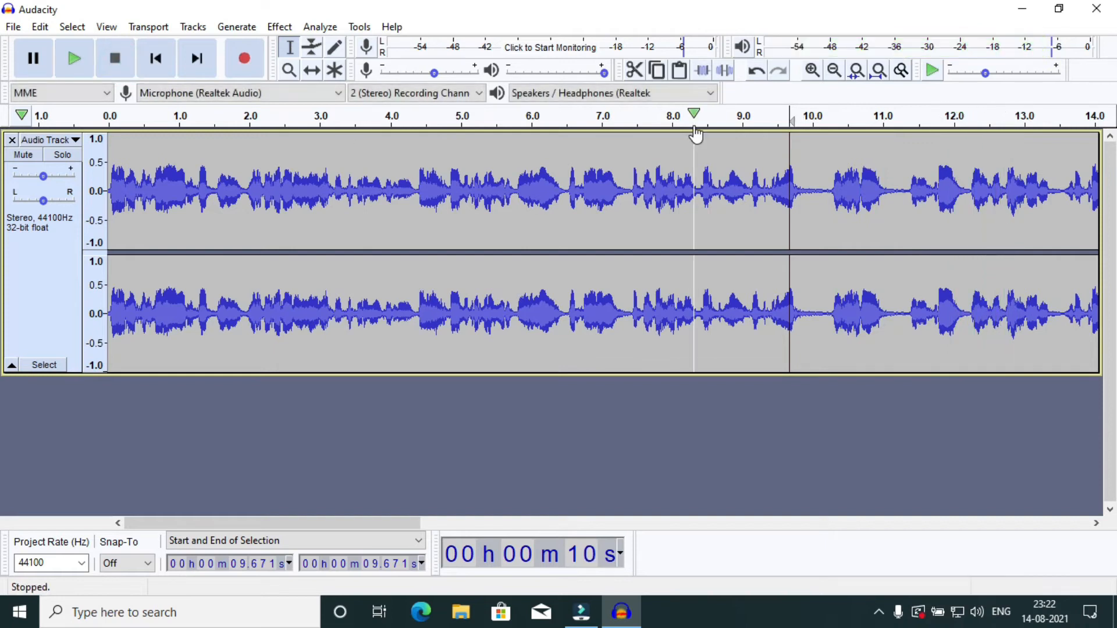
click(793, 122)
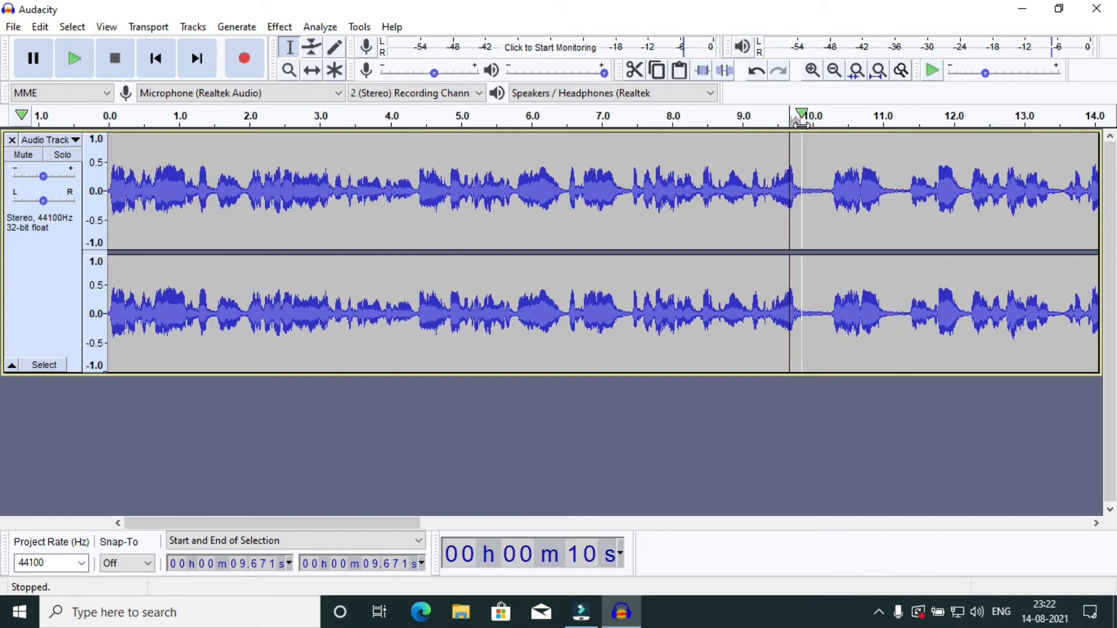
click(798, 125)
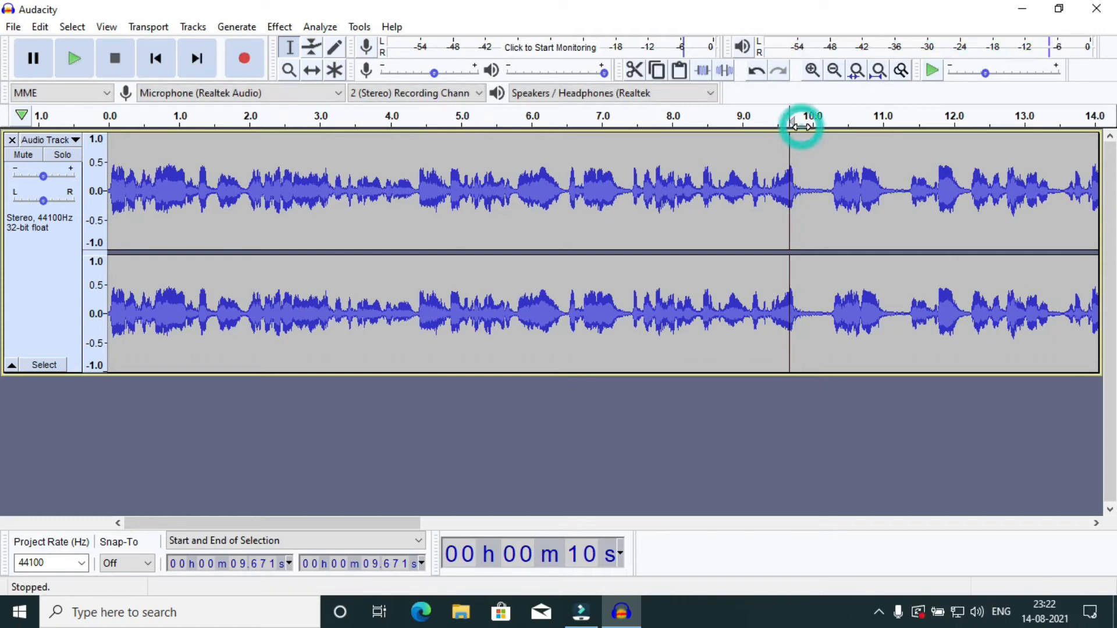
Highlight the whole track from its start, and play the pause briefly with the cursor placed at 9.764 s.
key(Home)
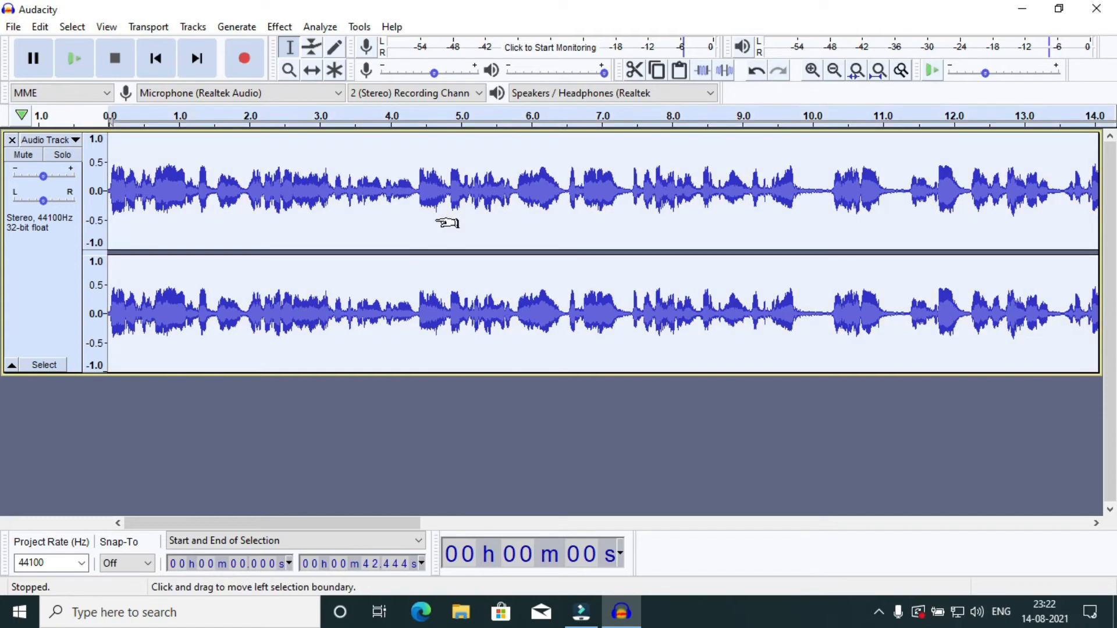
double_click(435, 219)
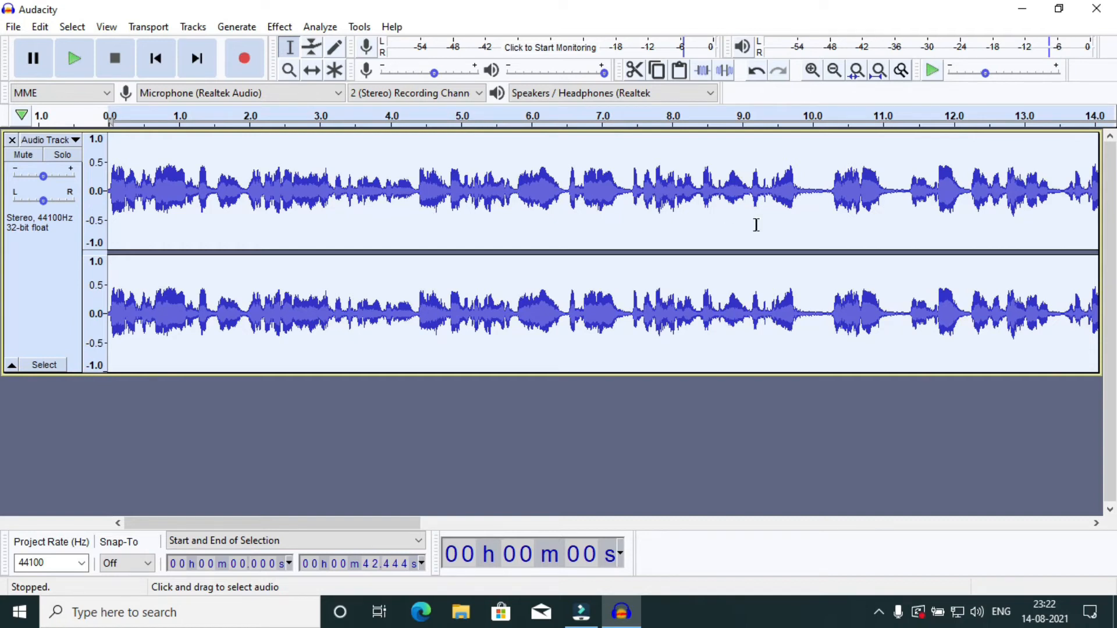
click(762, 189)
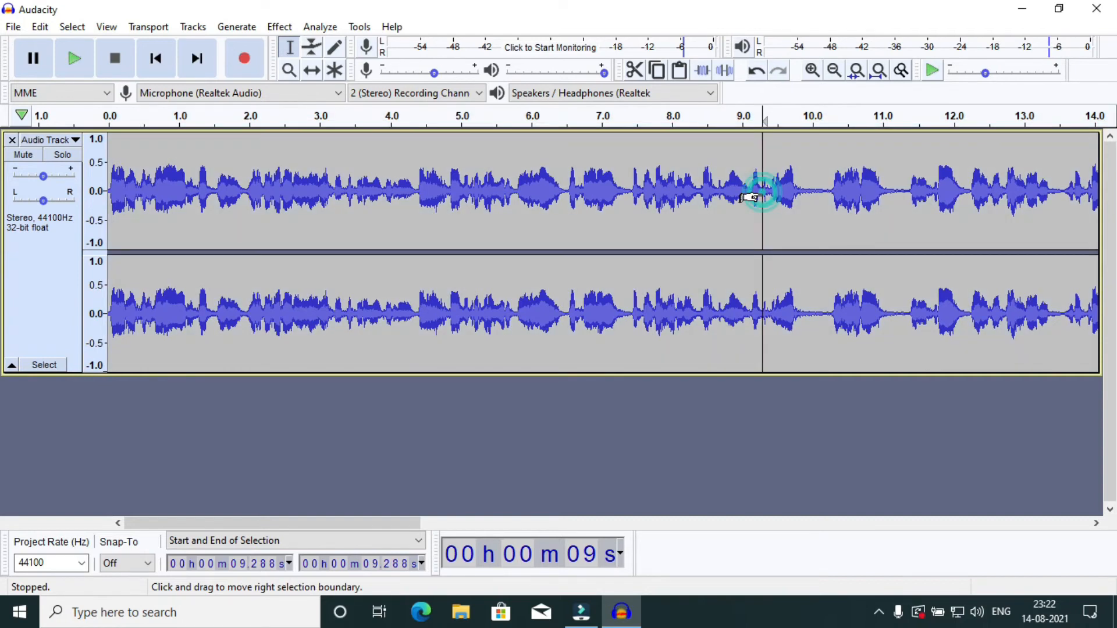
click(795, 182)
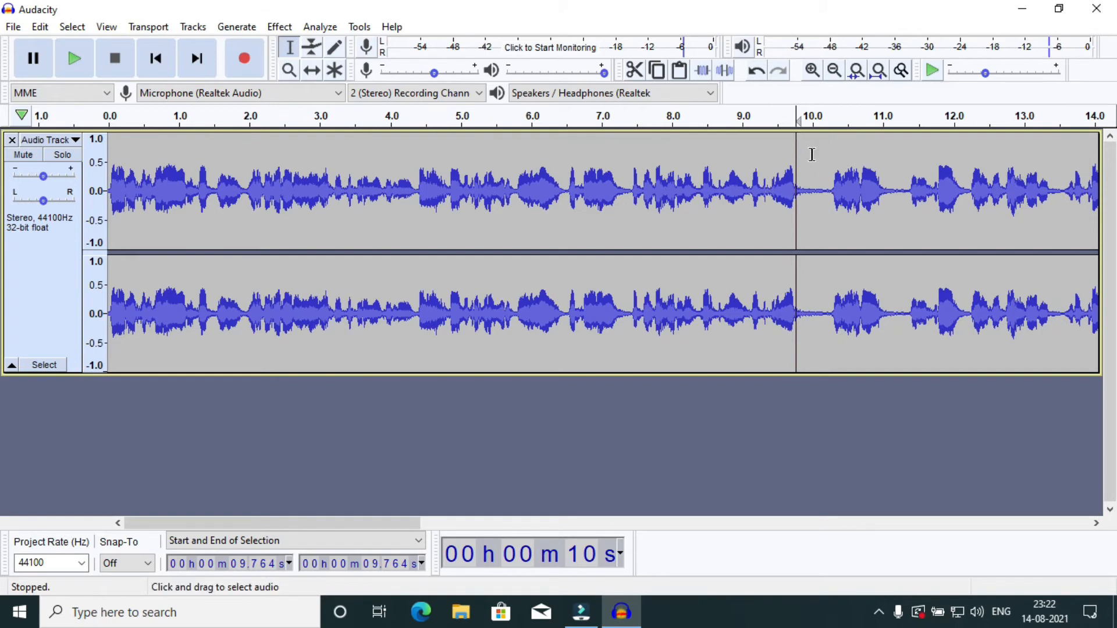
click(82, 54)
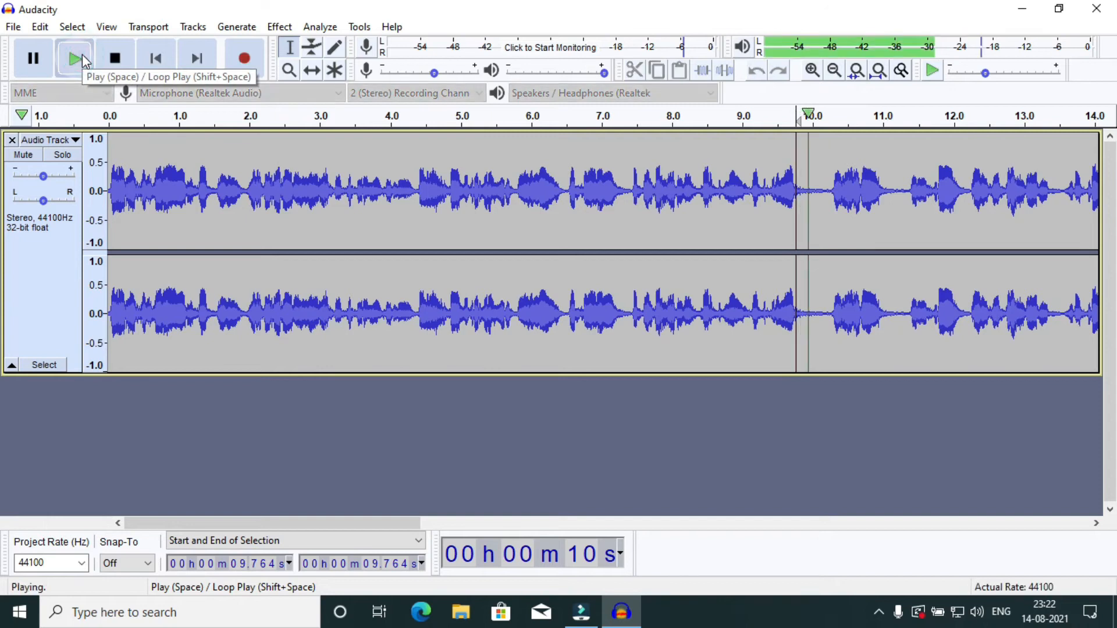
click(127, 64)
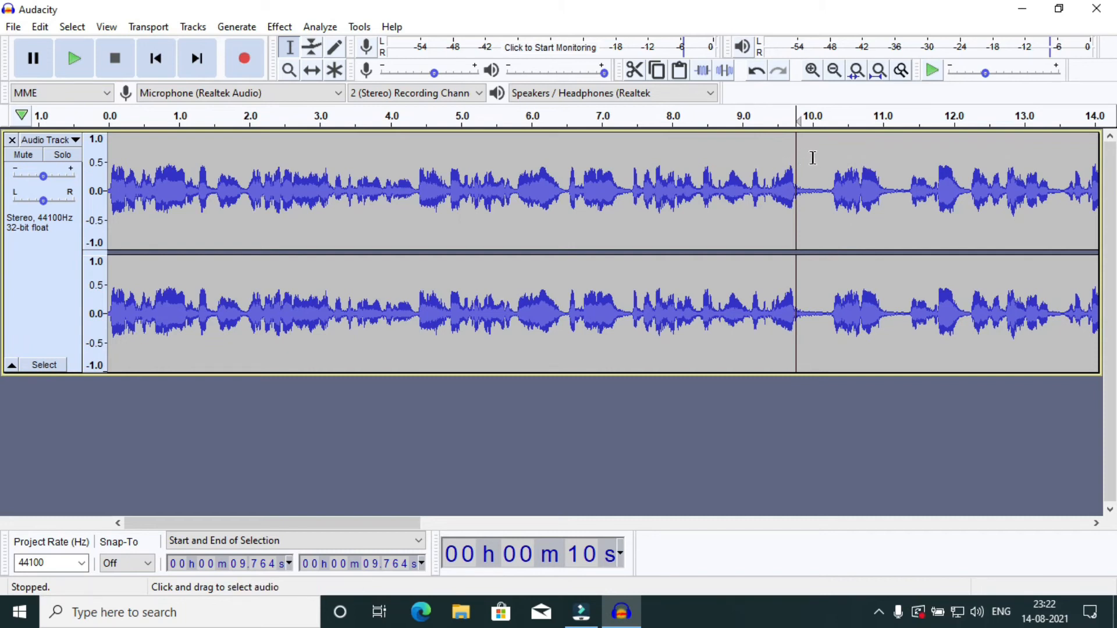
Capture a noise profile with Noise Reduction from the pause between 9.764 and 10.217 s.
drag(787, 150, 814, 154)
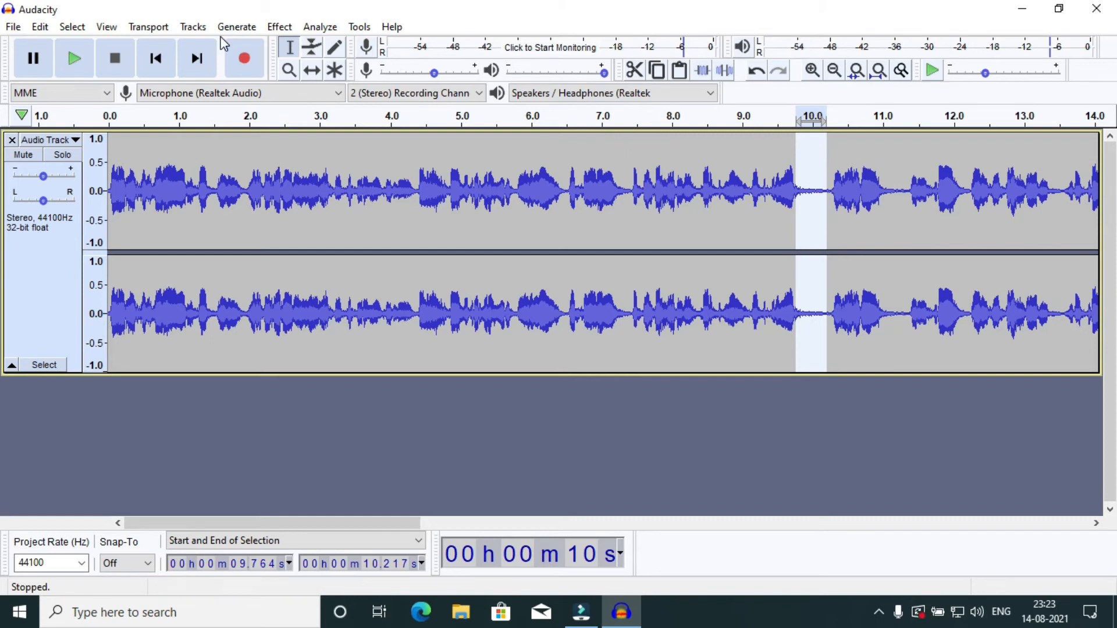
click(278, 33)
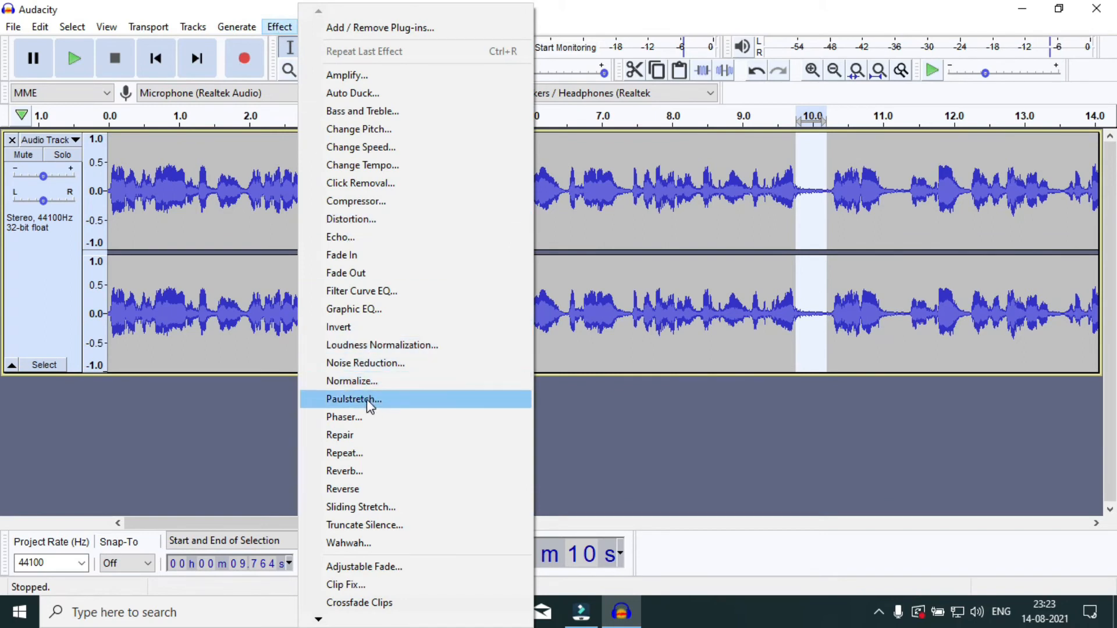
click(373, 369)
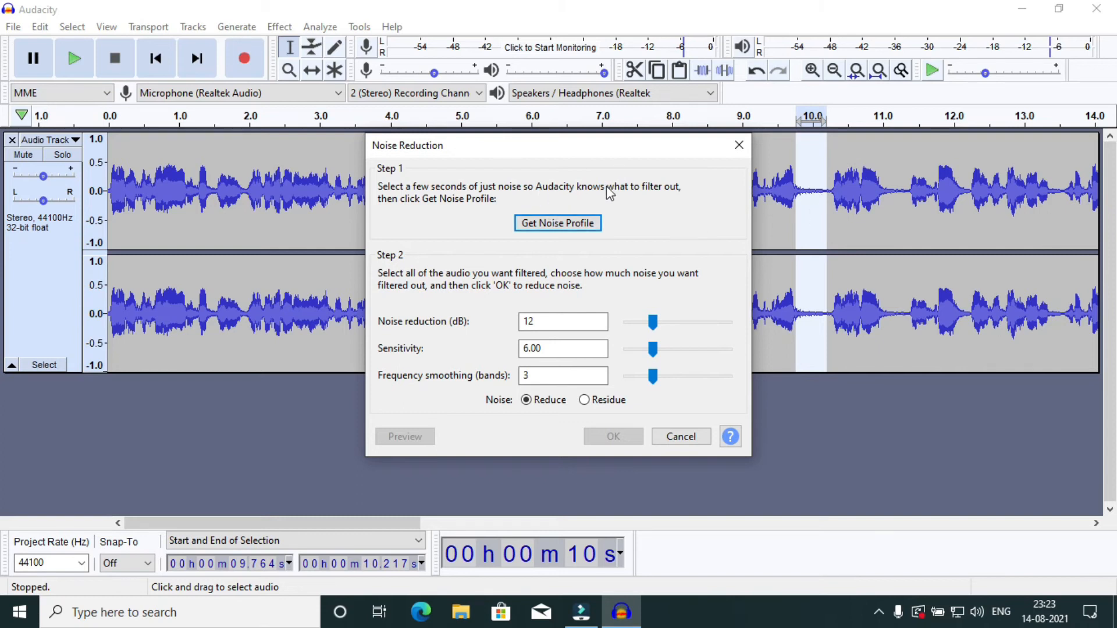
click(569, 224)
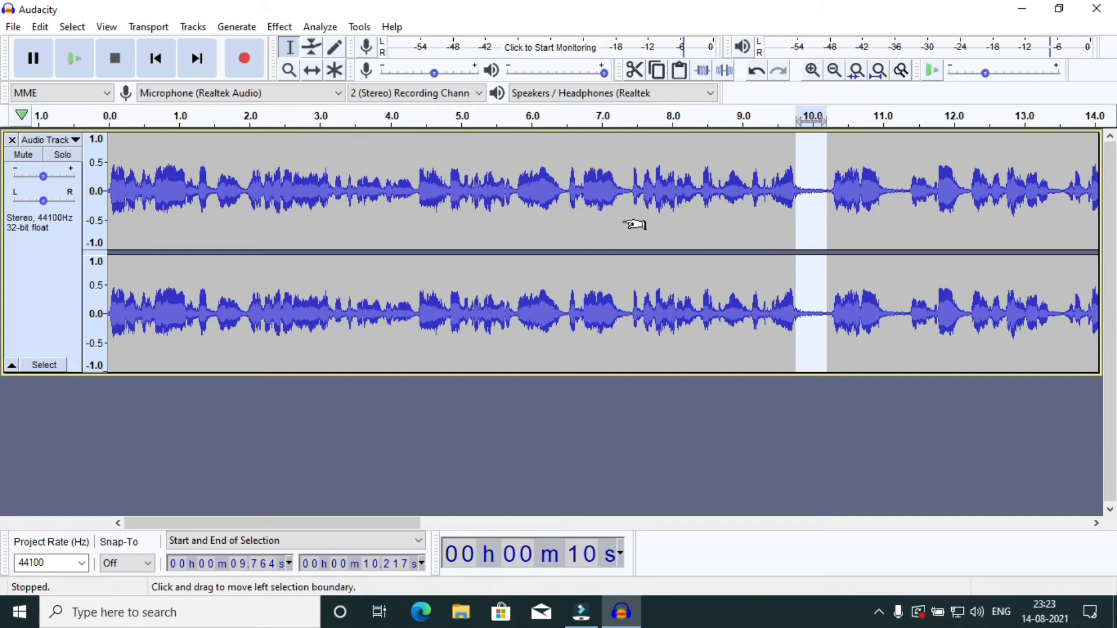
Apply Noise Reduction to the whole track with 12 dB reduction, sensitivity 6.00 and 3 frequency smoothing bands.
key(ctrl+a)
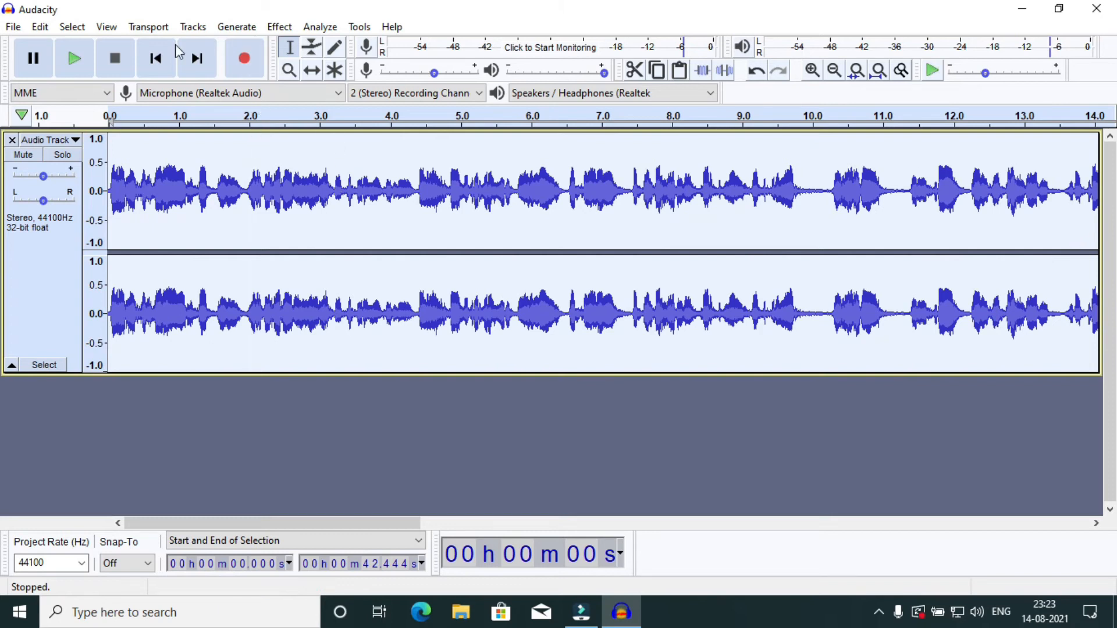
click(277, 28)
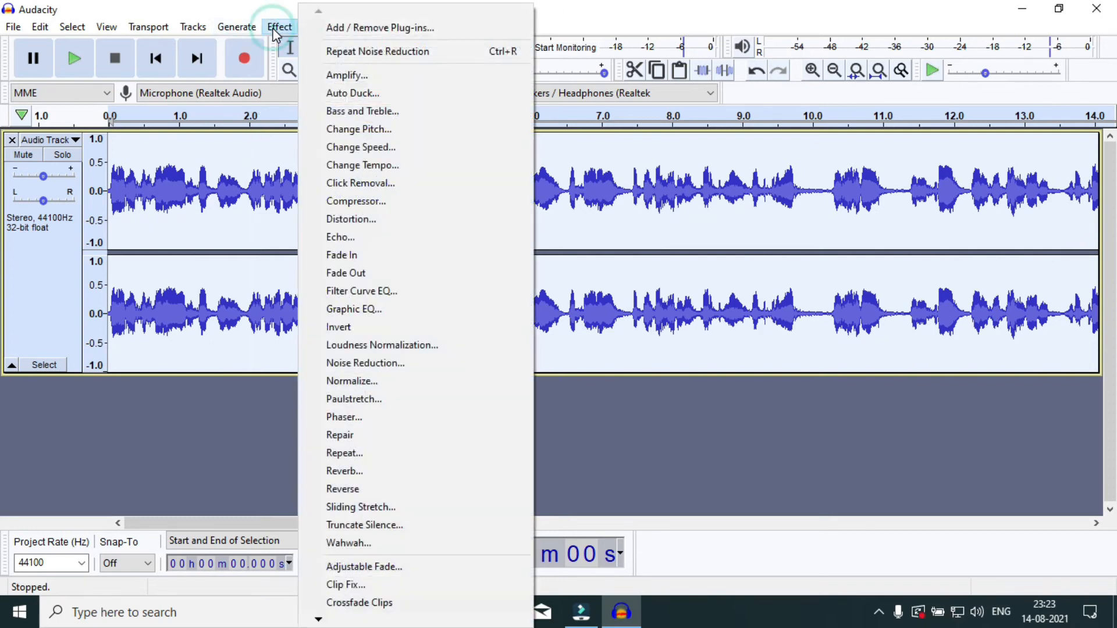
click(386, 365)
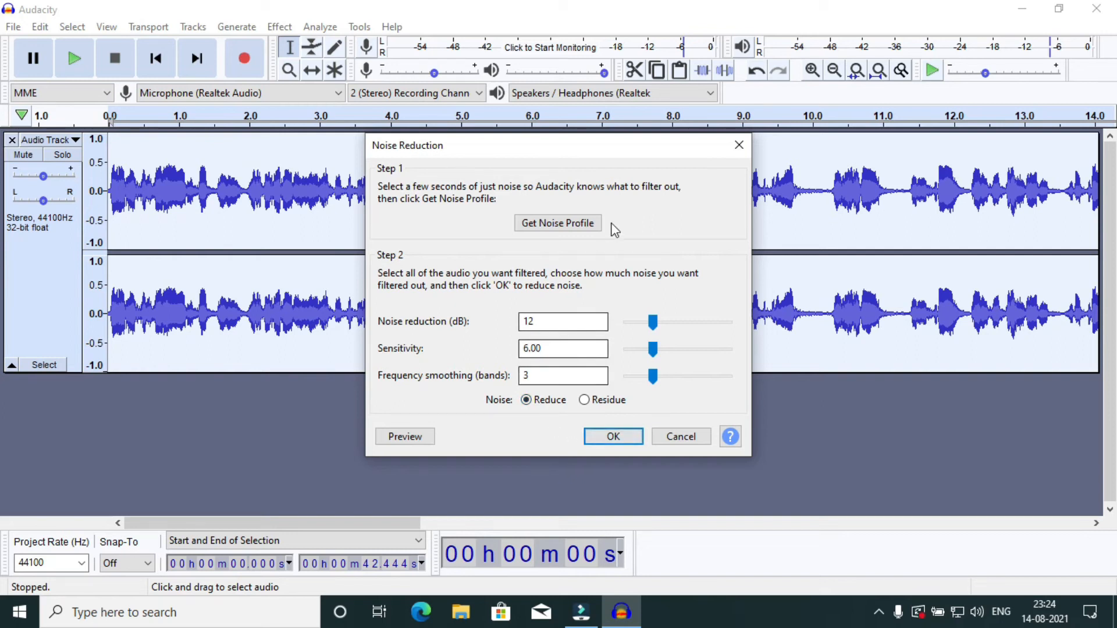
click(599, 441)
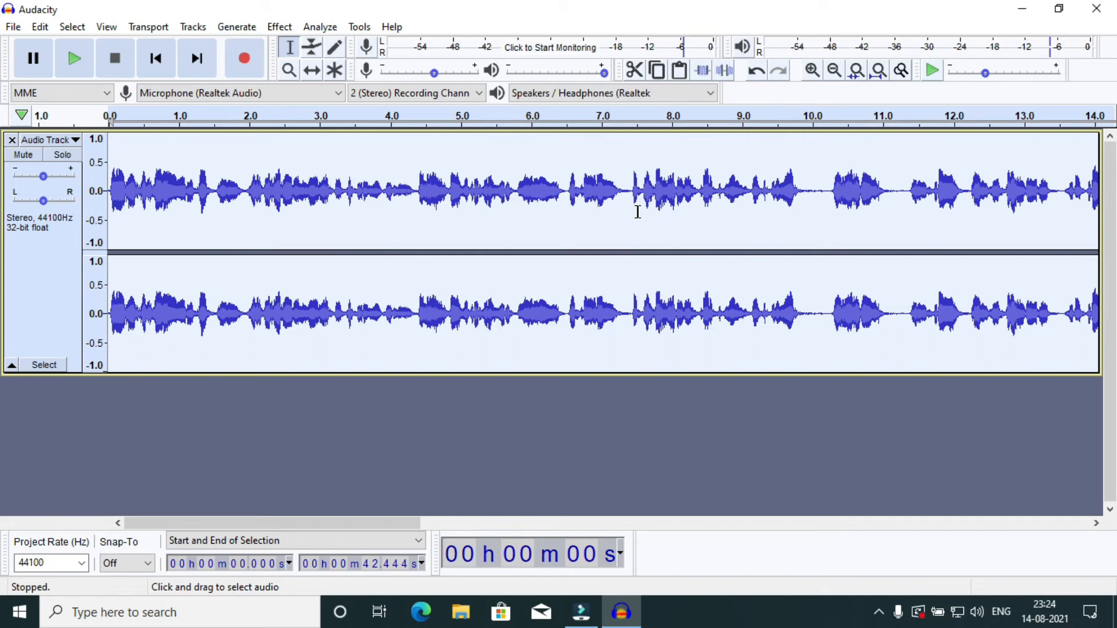
Play the noise-reduced track from its start for about seven seconds and stop playback.
click(160, 60)
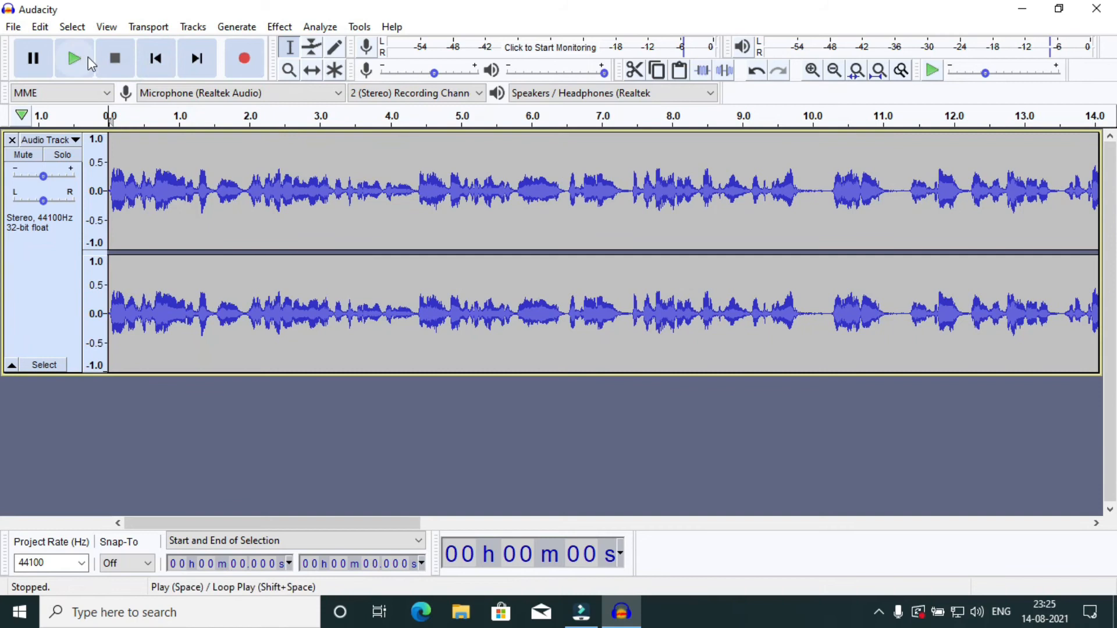
click(82, 55)
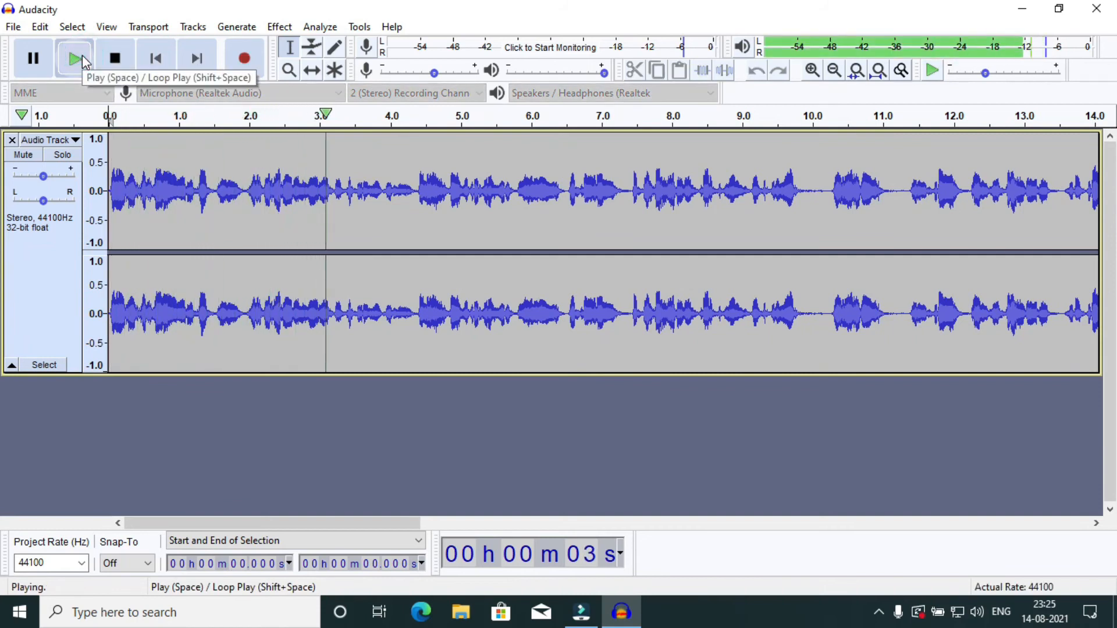
click(116, 59)
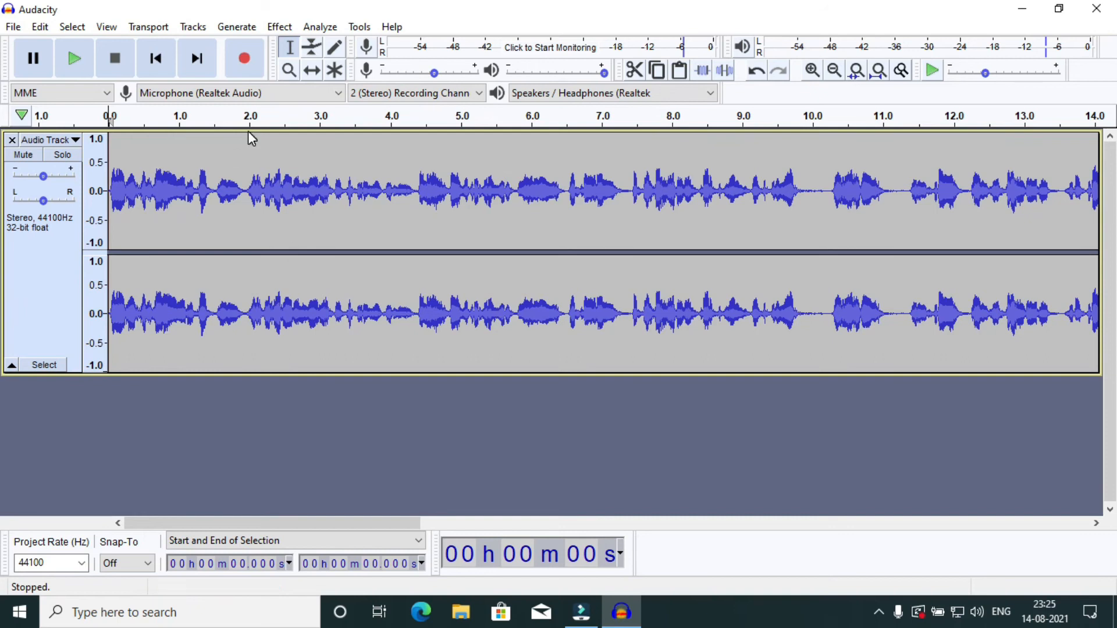
Export the track to the Desktop as an MP3 named Testing Audacity, with the Standard 170-210 kbps preset and joint stereo.
click(14, 27)
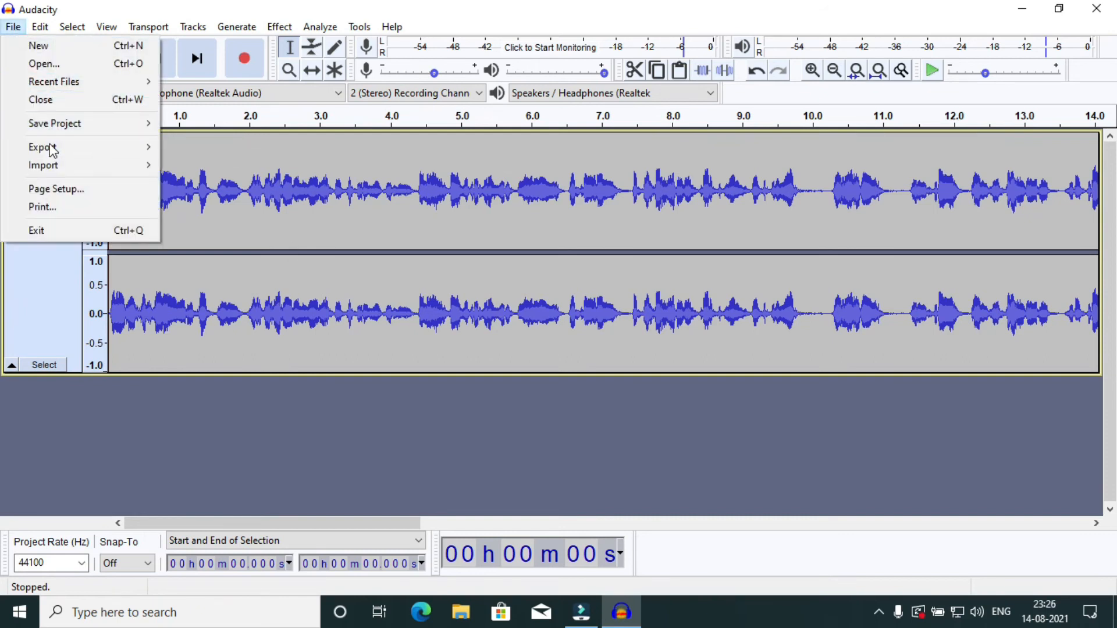
mouse_move(52, 150)
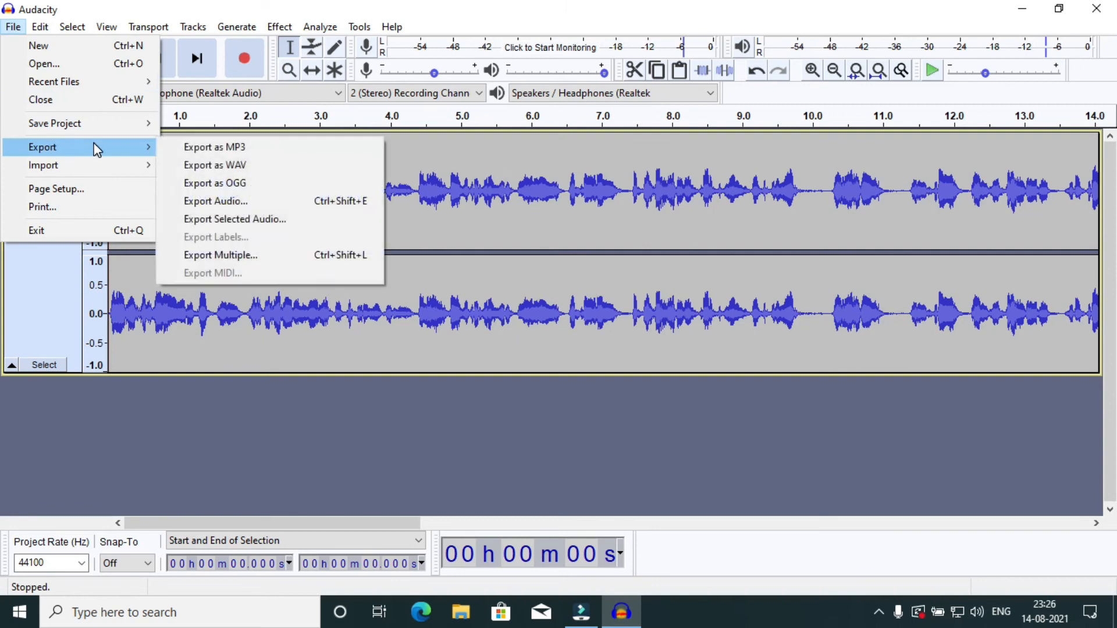
click(217, 151)
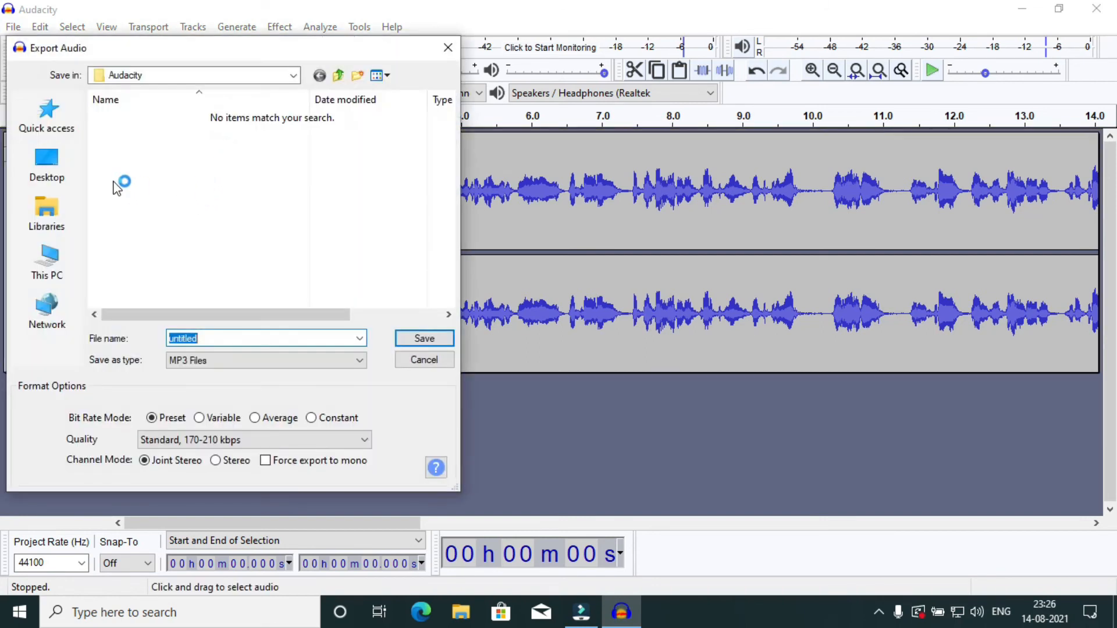
click(61, 171)
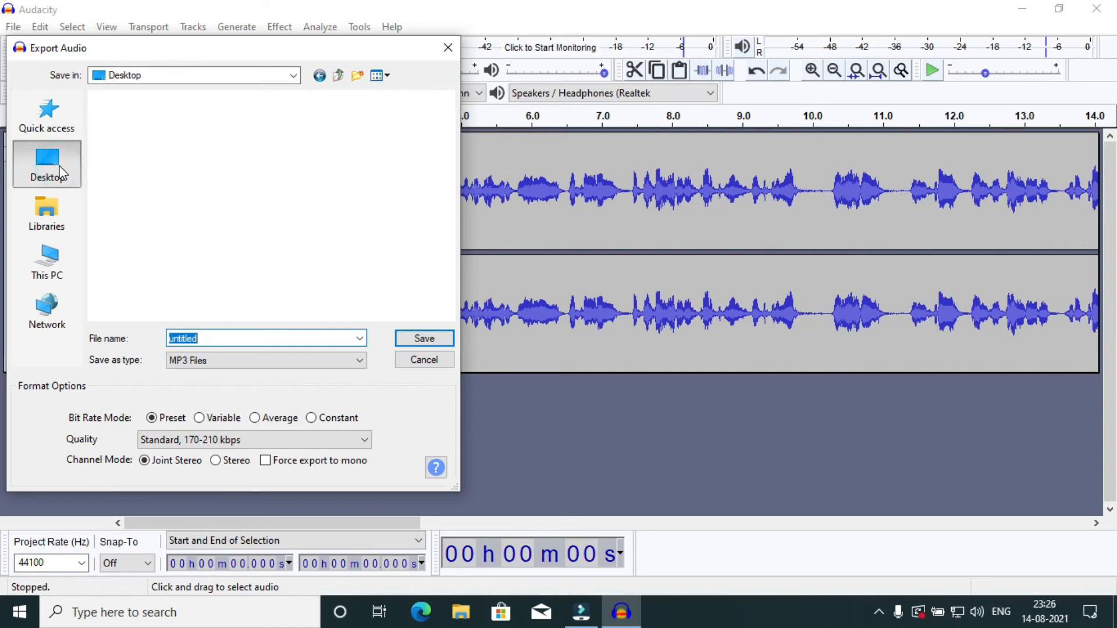
key(BackSpace)
text(Testing )
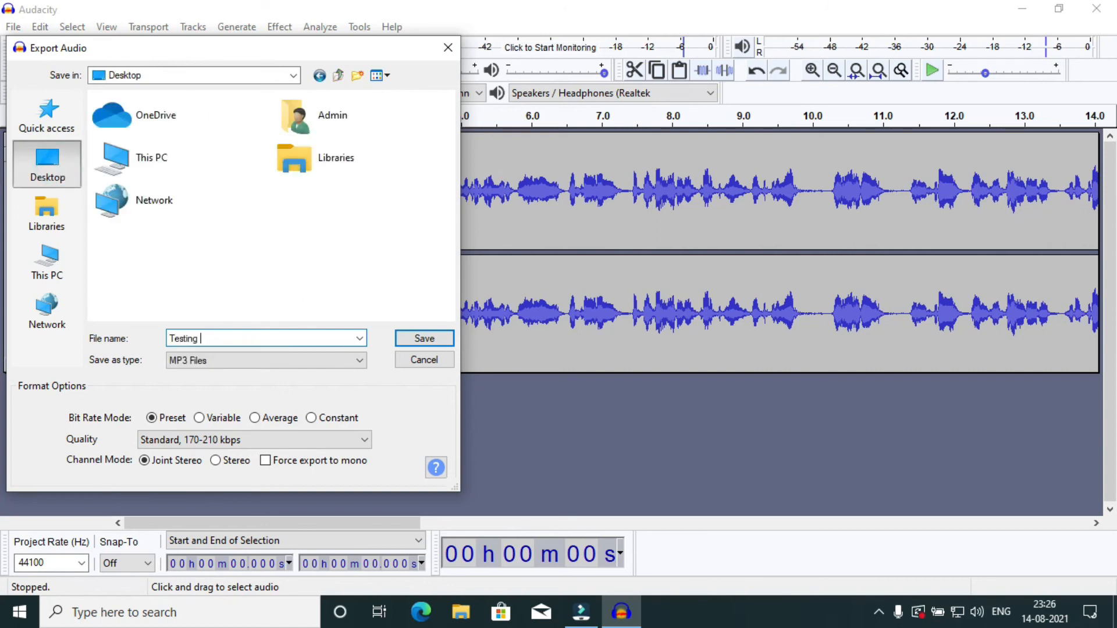
text(Audacitgy.mp3)
key(BackSpace)
key(BackSpace)
key(BackSpace)
key(BackSpace)
key(BackSpace)
key(BackSpace)
text(y)
click(419, 345)
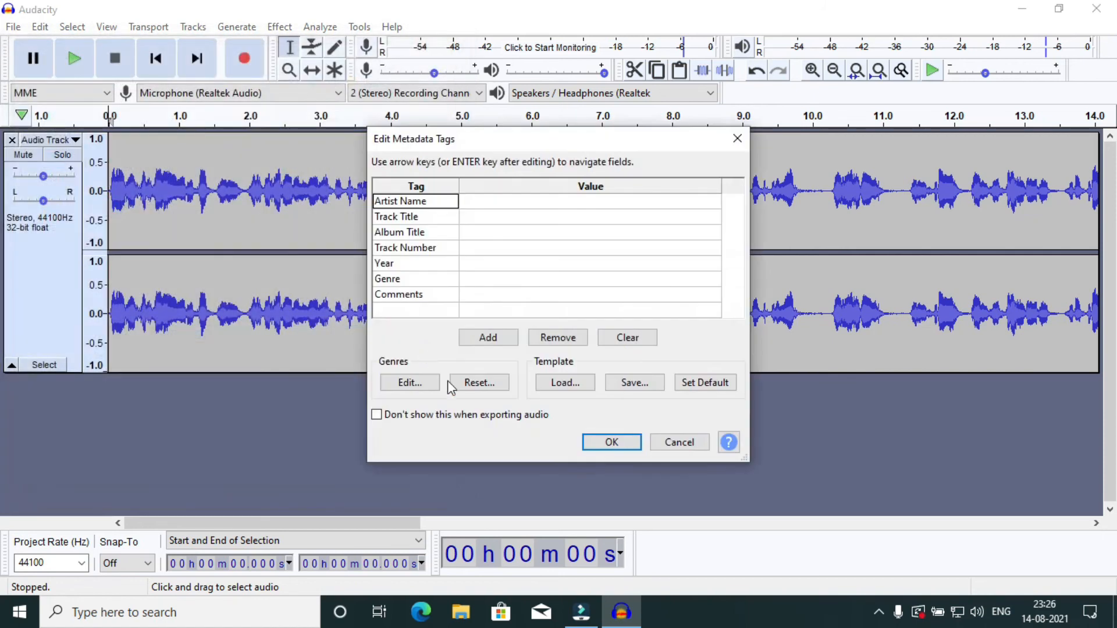
Go through the metadata tag fields from Artist Name to Comments, leave them all blank and complete the MP3 export.
click(509, 201)
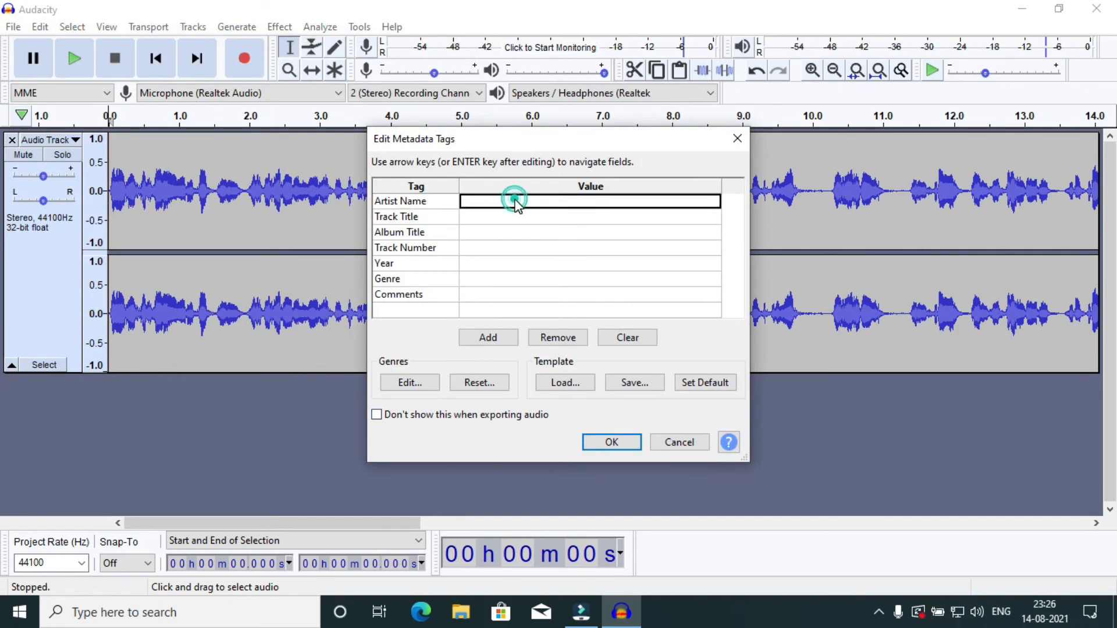
click(505, 216)
click(503, 226)
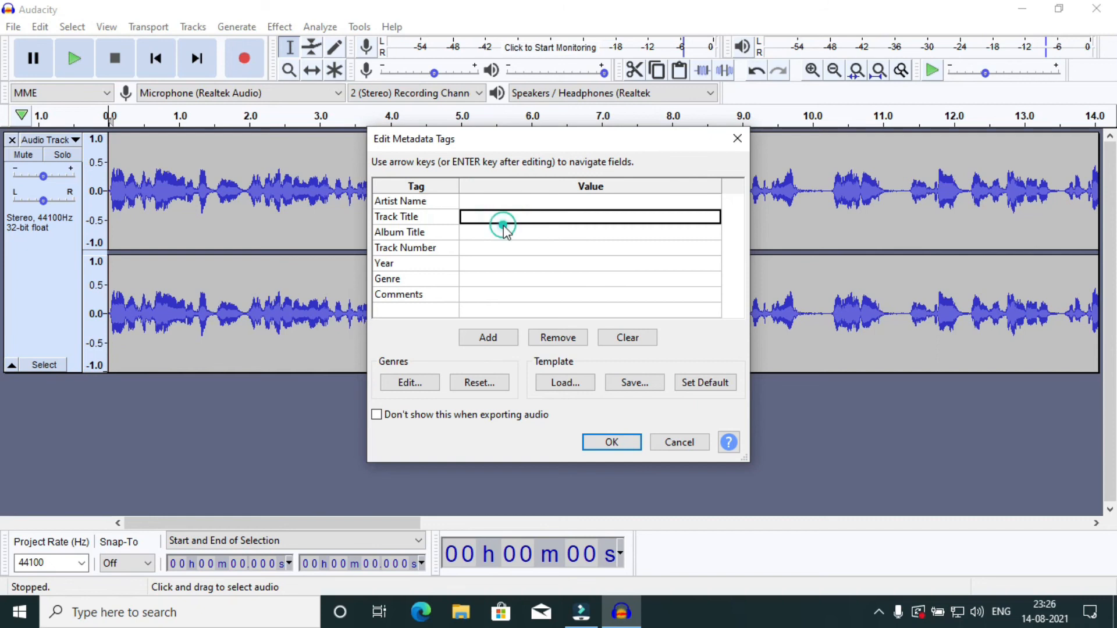
click(503, 227)
click(500, 248)
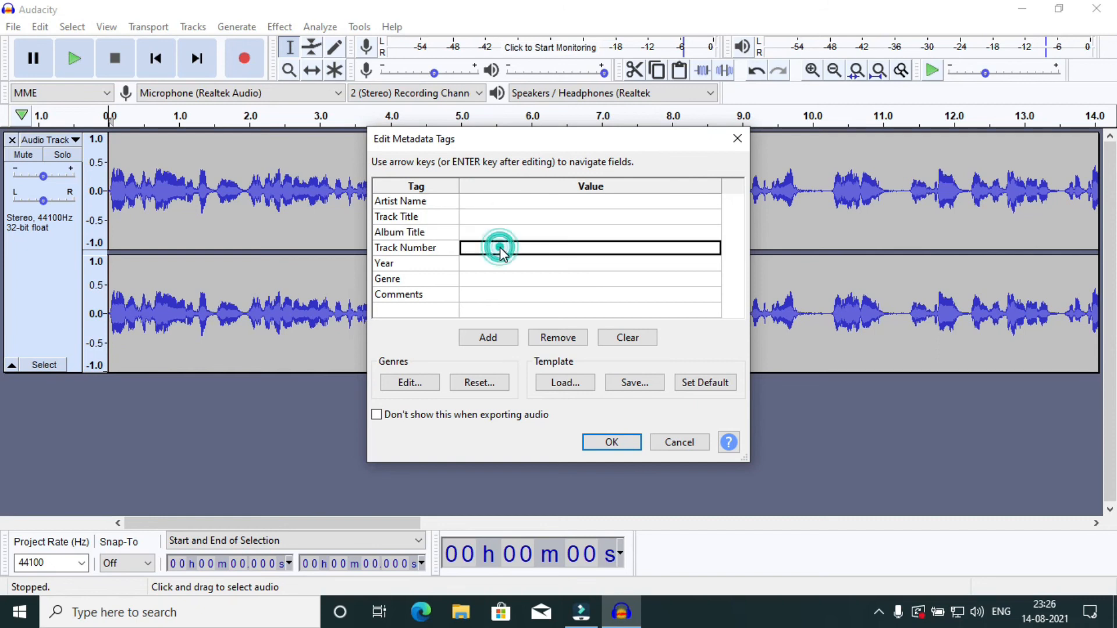
click(496, 262)
click(495, 281)
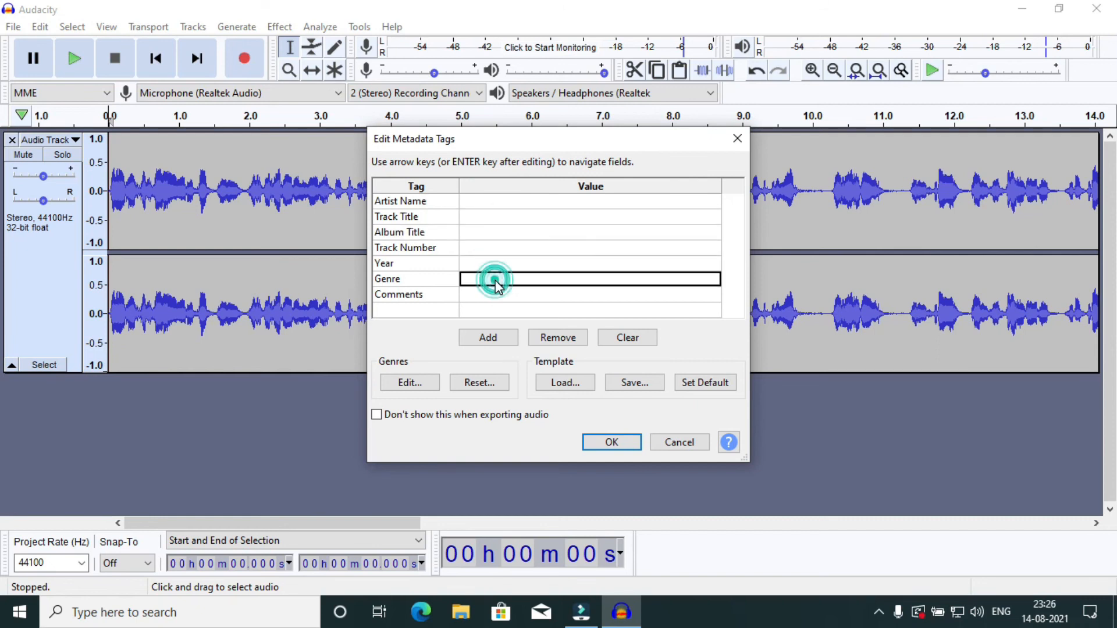
click(494, 294)
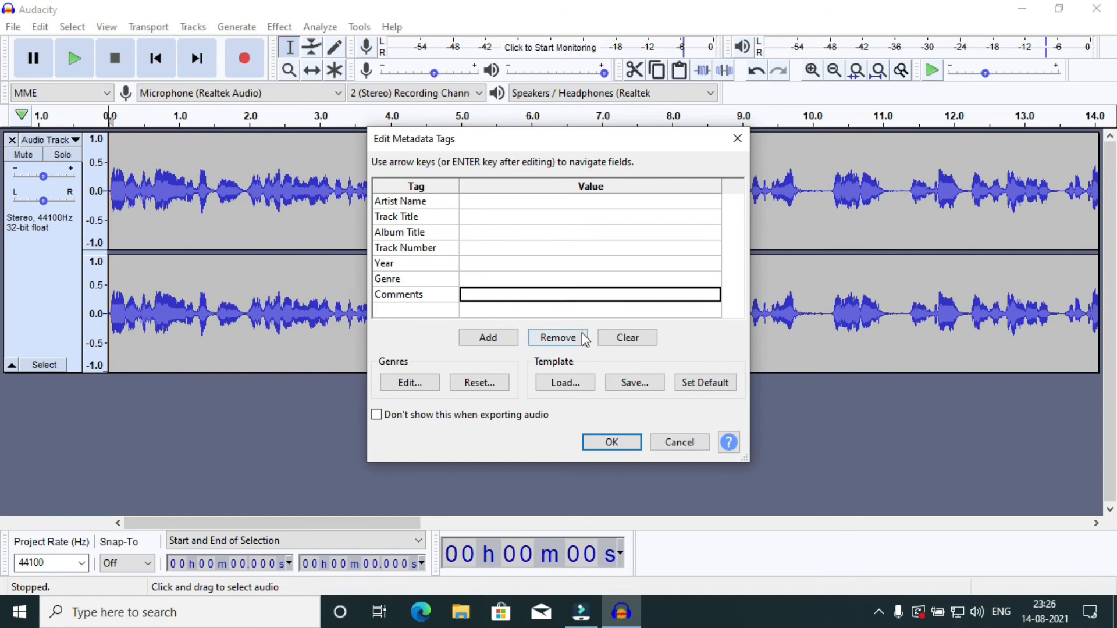
click(594, 203)
click(589, 218)
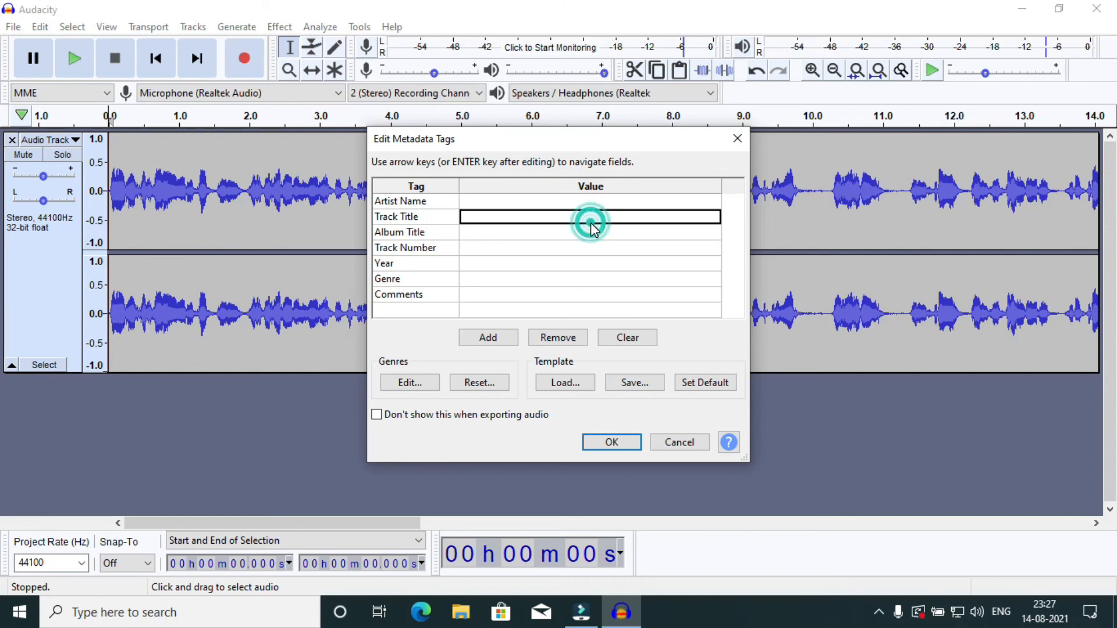
click(599, 445)
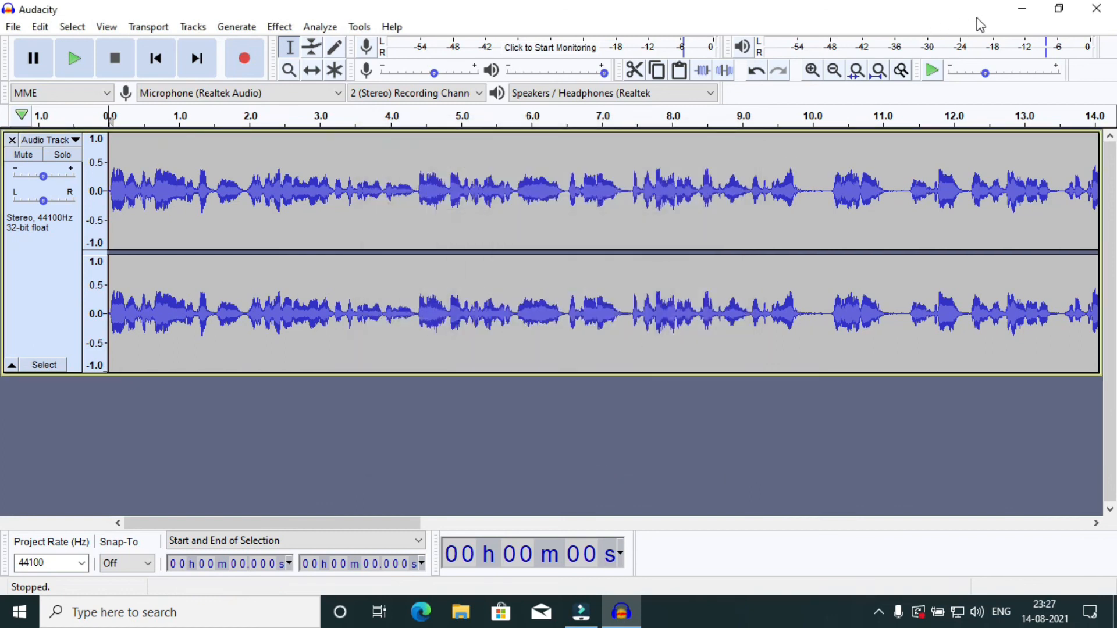
Play the exported Testing Audacity file from the desktop in Groove Music at full volume, then pause it.
click(1025, 12)
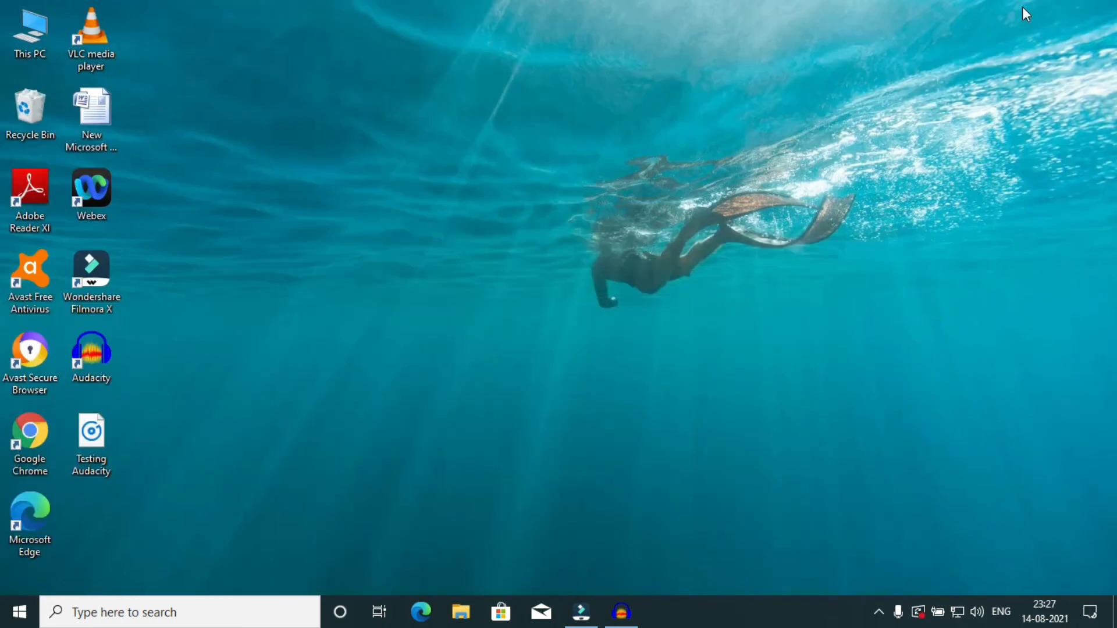
click(355, 374)
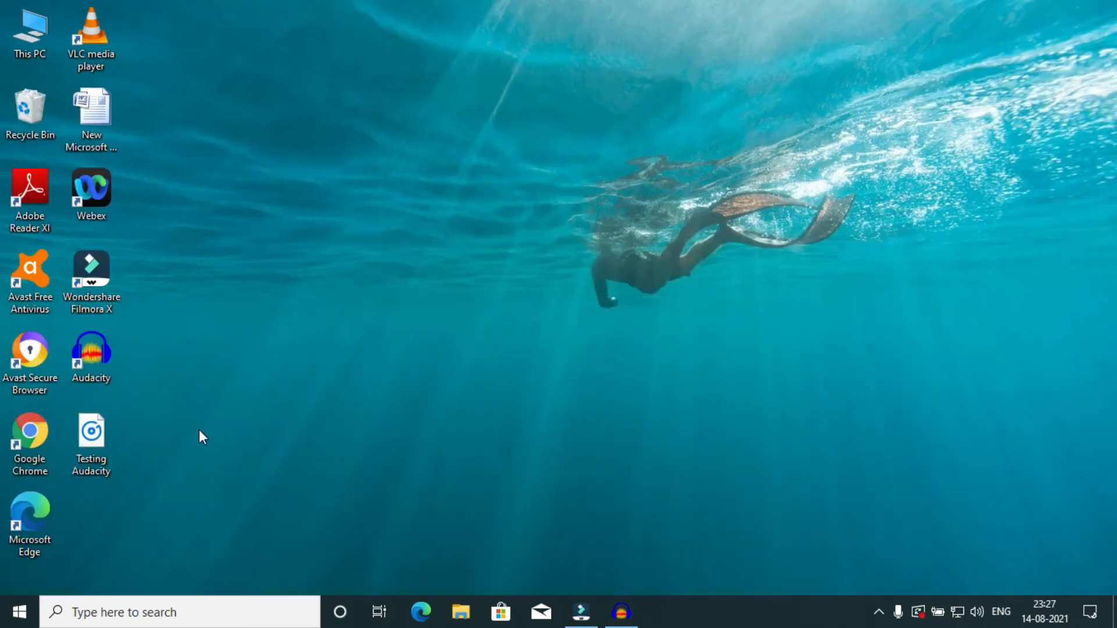
double_click(100, 422)
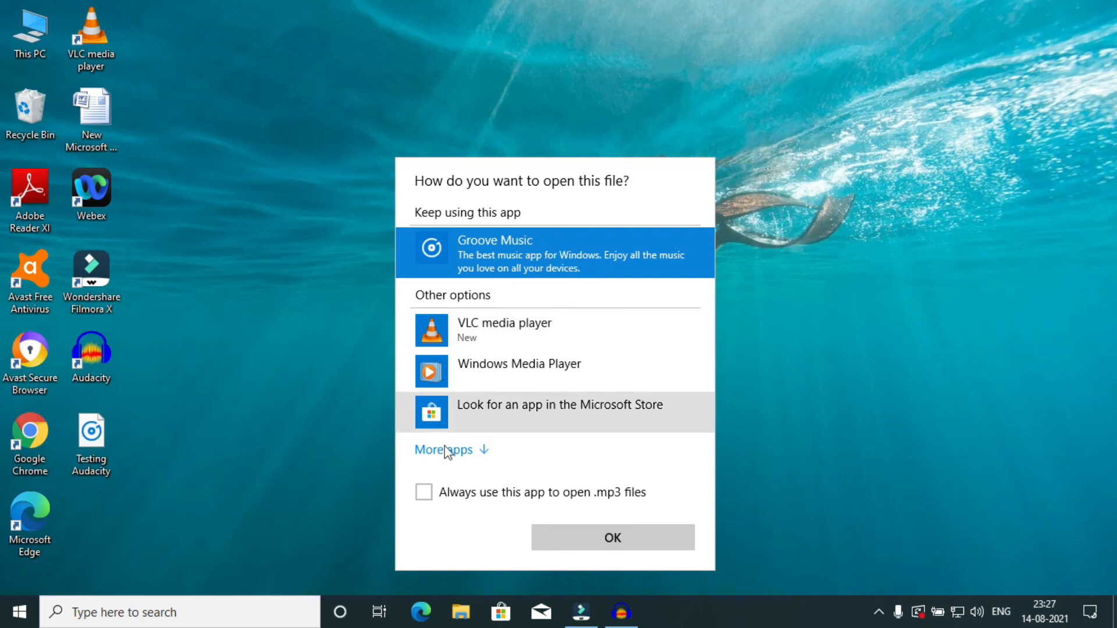
click(592, 539)
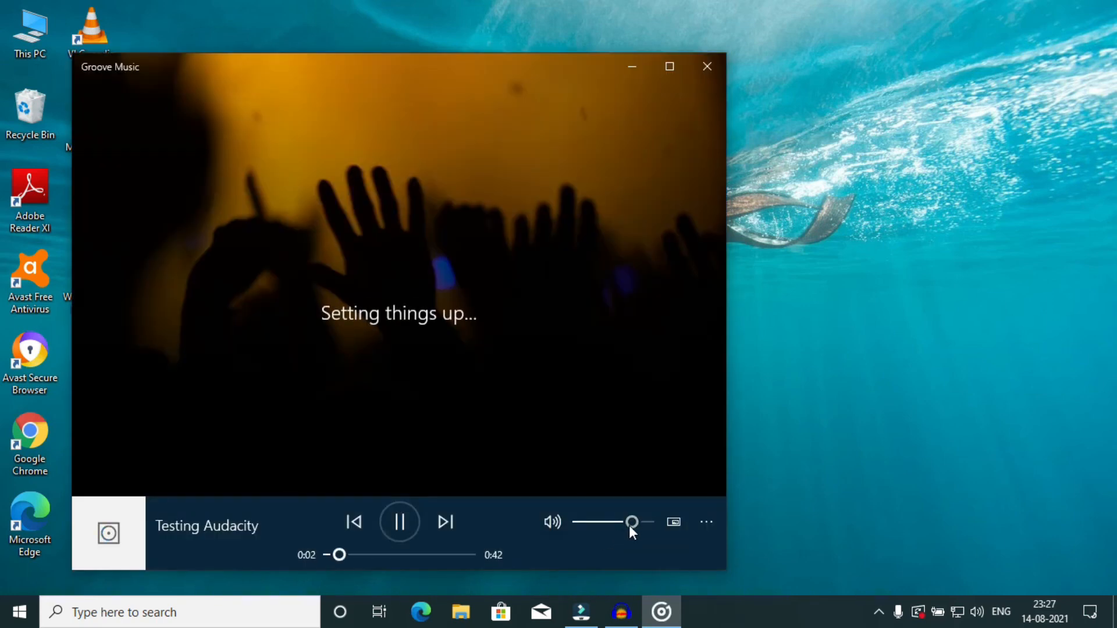
drag(630, 526, 724, 520)
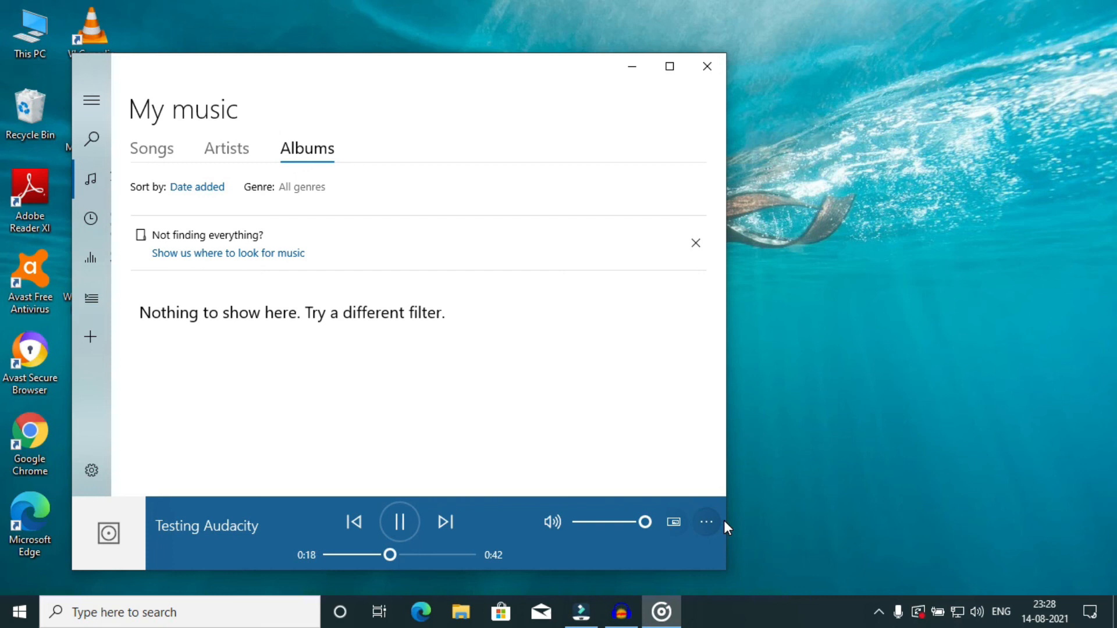
click(391, 529)
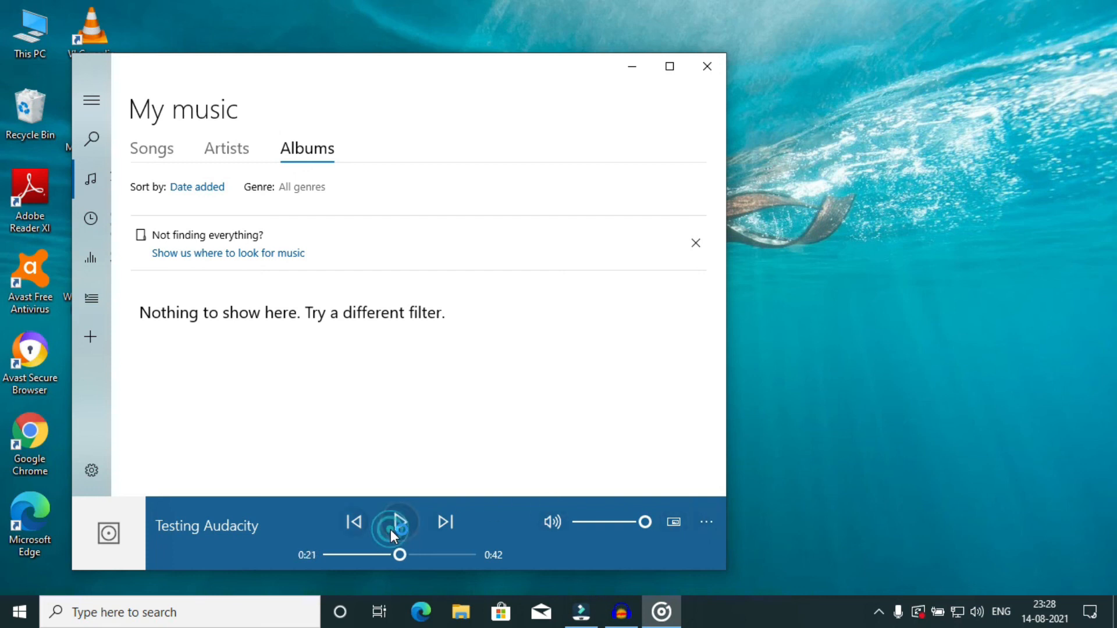
Switch back to the Audacity window with the noise-reduced track.
click(621, 613)
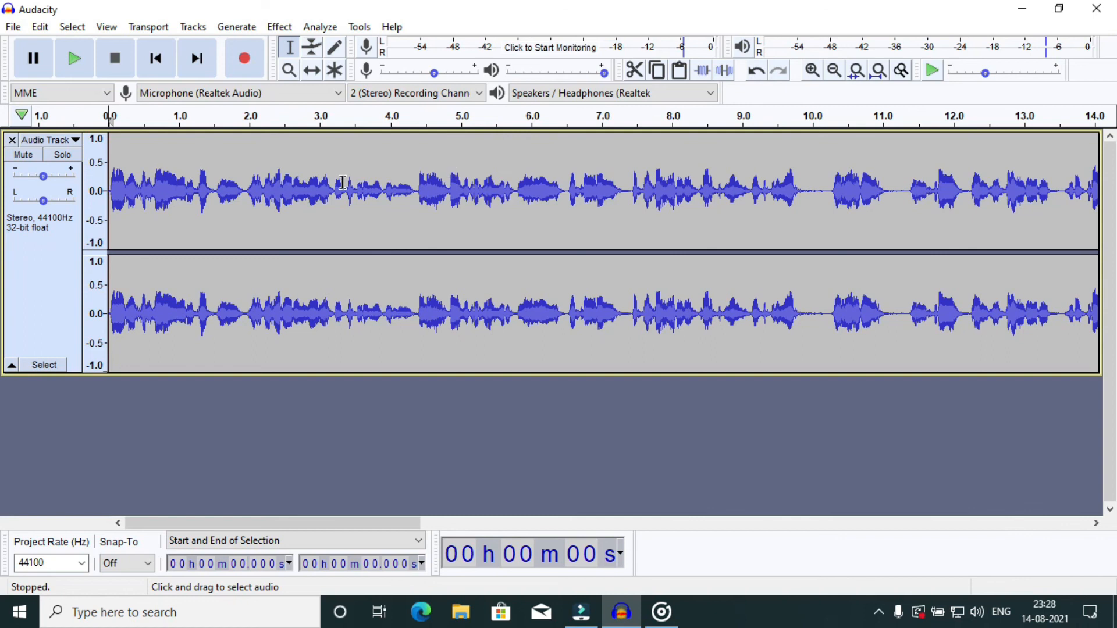
click(1023, 10)
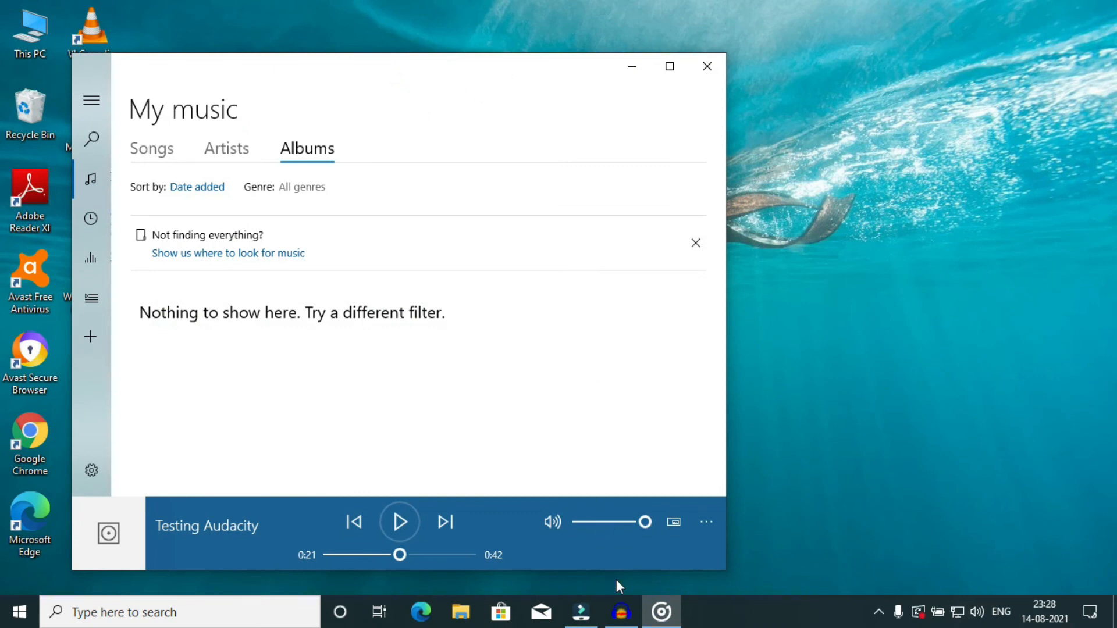
click(619, 604)
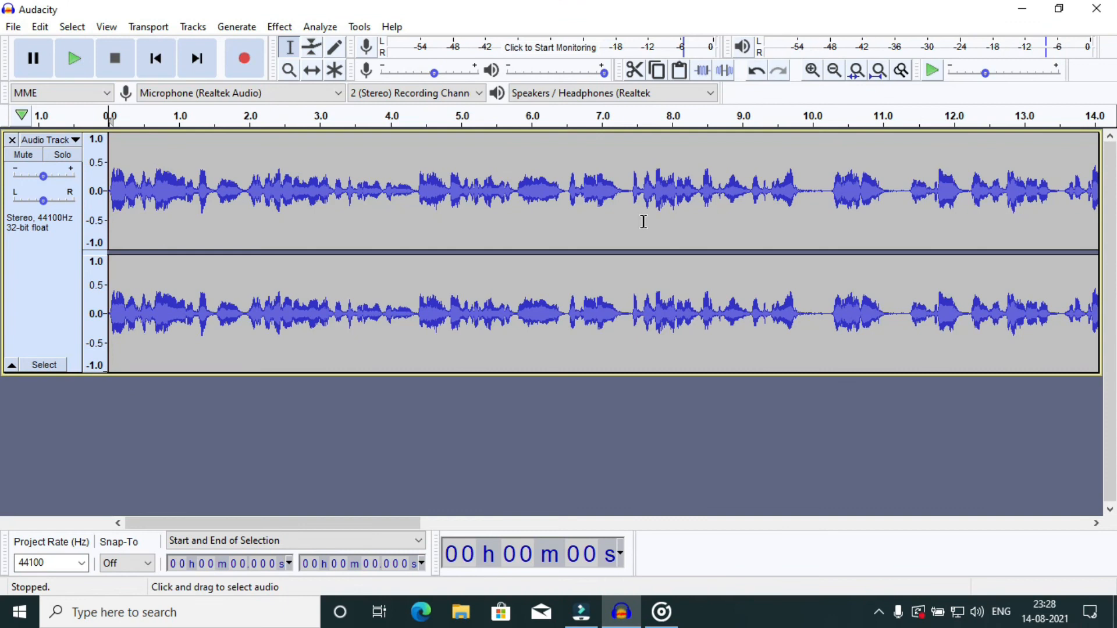